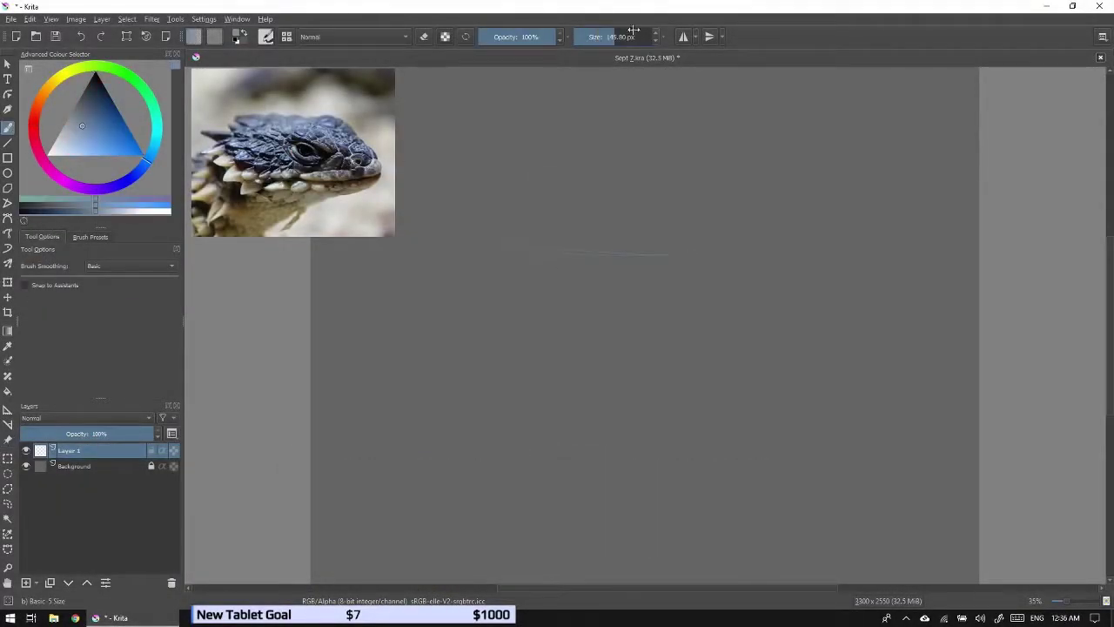
# Sketch the lizard head outline in loose light-blue lines and paint a khaki patch below the jaw.
pyautogui.moveTo(513, 247); pyautogui.dragTo(474, 259)
pyautogui.moveTo(453, 357); pyautogui.dragTo(509, 401)
pyautogui.moveTo(482, 381); pyautogui.dragTo(613, 381)
pyautogui.moveTo(539, 403); pyautogui.dragTo(835, 392)
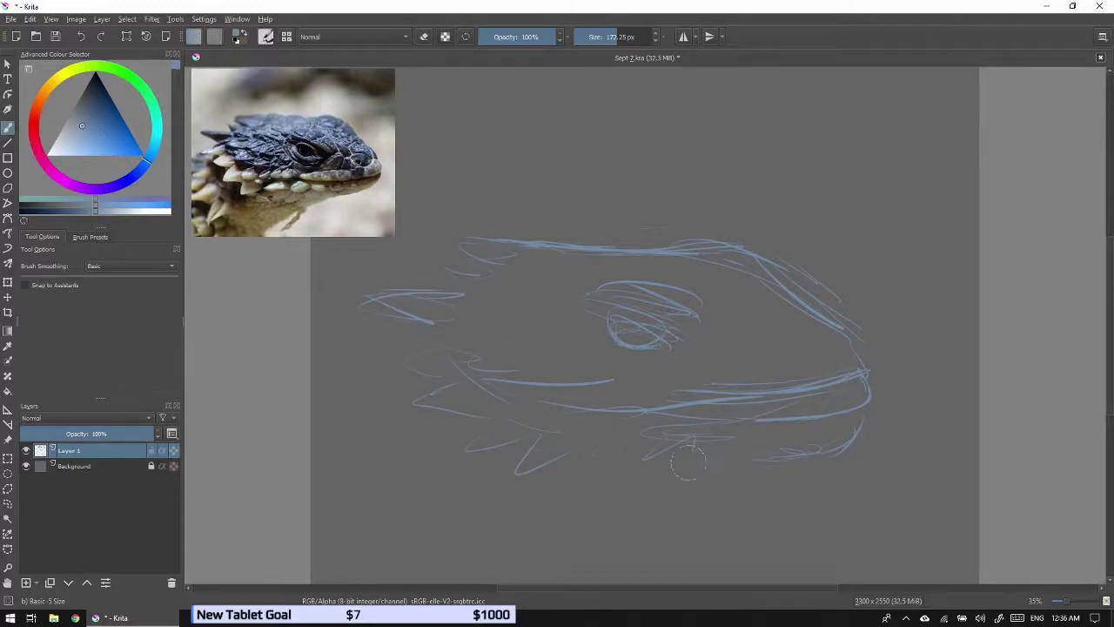
pyautogui.moveTo(418, 566)
pyautogui.mouseDown()
pyautogui.moveTo(514, 478)
pyautogui.moveTo(587, 475)
pyautogui.mouseUp()
# Paint pale oval spines along the neck and light-blue spines across the top and back of the head.
pyautogui.moveTo(422, 405); pyautogui.dragTo(483, 390)
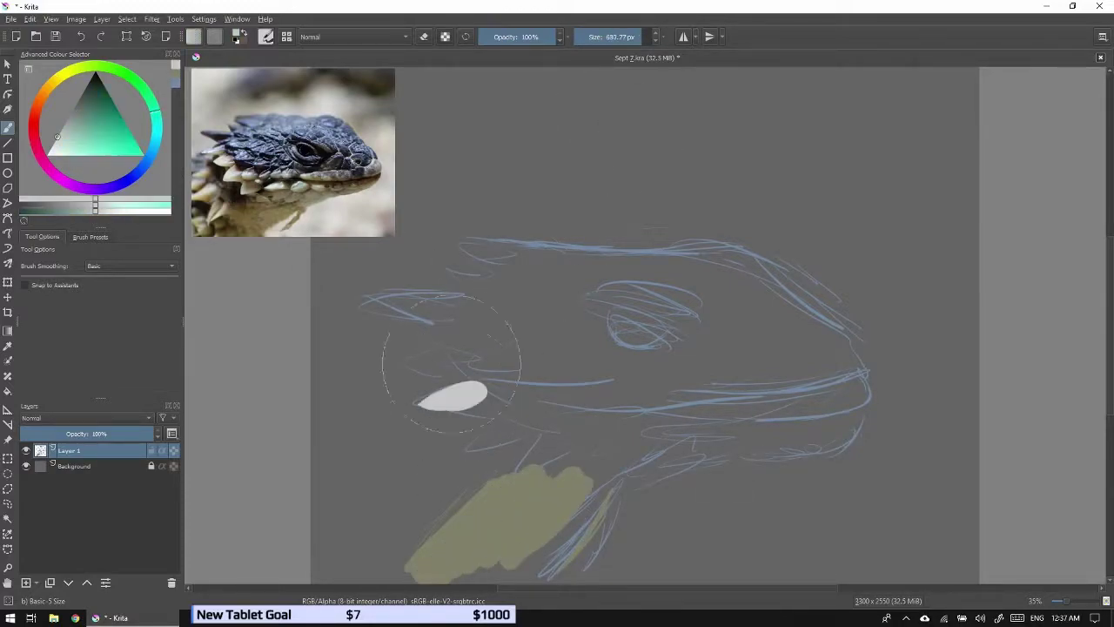
pyautogui.moveTo(409, 366); pyautogui.dragTo(453, 353)
pyautogui.moveTo(470, 452); pyautogui.dragTo(516, 425)
pyautogui.moveTo(370, 311); pyautogui.dragTo(432, 307)
pyautogui.keyDown('ctrl'); pyautogui.click(409, 298); pyautogui.keyUp('ctrl')
pyautogui.moveTo(357, 305); pyautogui.dragTo(444, 300)
pyautogui.moveTo(467, 251); pyautogui.dragTo(577, 252)
# Add more pale neck spines, then outline the eye and mouth in dark navy with another brush preset.
pyautogui.click(90, 236)
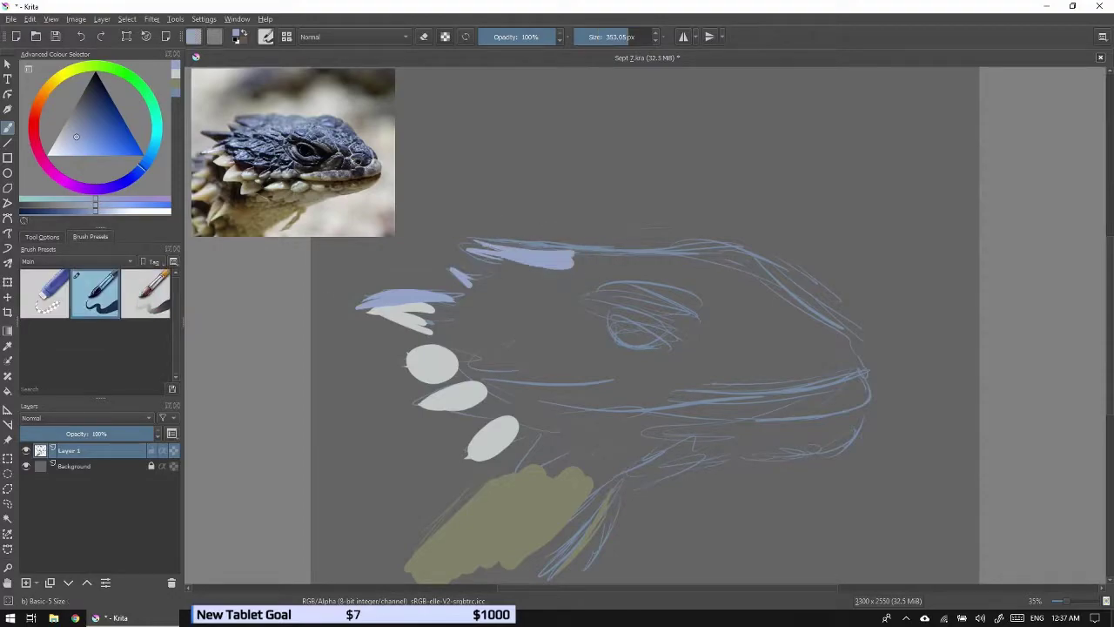
pyautogui.moveTo(496, 257); pyautogui.dragTo(696, 256)
pyautogui.keyDown('ctrl'); pyautogui.click(354, 167); pyautogui.keyUp('ctrl')
pyautogui.moveTo(614, 318)
pyautogui.mouseDown()
pyautogui.moveTo(692, 344)
pyautogui.moveTo(679, 404)
pyautogui.mouseUp()
# Paint whitish scales along and below the jaw and enlarge the pale neck spines, undoing a stray stroke.
pyautogui.keyDown('ctrl'); pyautogui.click(453, 396); pyautogui.keyUp('ctrl')
pyautogui.moveTo(740, 383)
pyautogui.mouseDown()
pyautogui.moveTo(857, 344)
pyautogui.moveTo(805, 405)
pyautogui.mouseUp()
pyautogui.moveTo(652, 417)
pyautogui.mouseDown()
pyautogui.moveTo(857, 435)
pyautogui.moveTo(728, 435)
pyautogui.moveTo(618, 470)
pyautogui.moveTo(532, 470)
pyautogui.mouseUp()
pyautogui.keyDown('ctrl'); pyautogui.click(857, 387); pyautogui.keyUp('ctrl')
pyautogui.moveTo(527, 444); pyautogui.dragTo(501, 434)
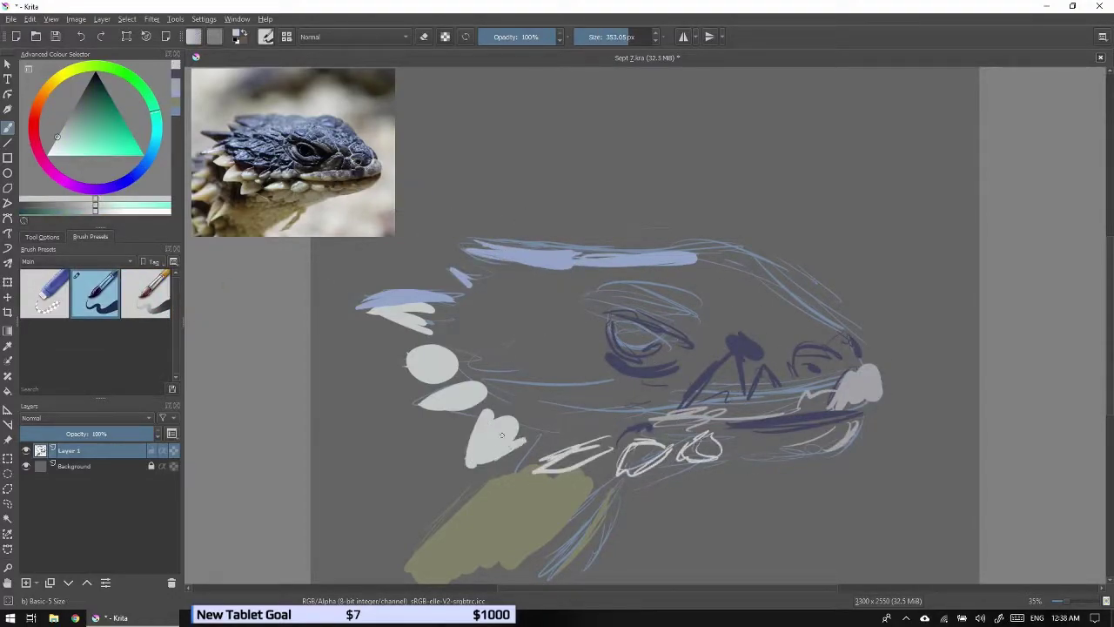
pyautogui.moveTo(431, 361); pyautogui.dragTo(440, 370)
pyautogui.moveTo(374, 362); pyautogui.dragTo(352, 483)
pyautogui.hotkey('ctrl', 'z')
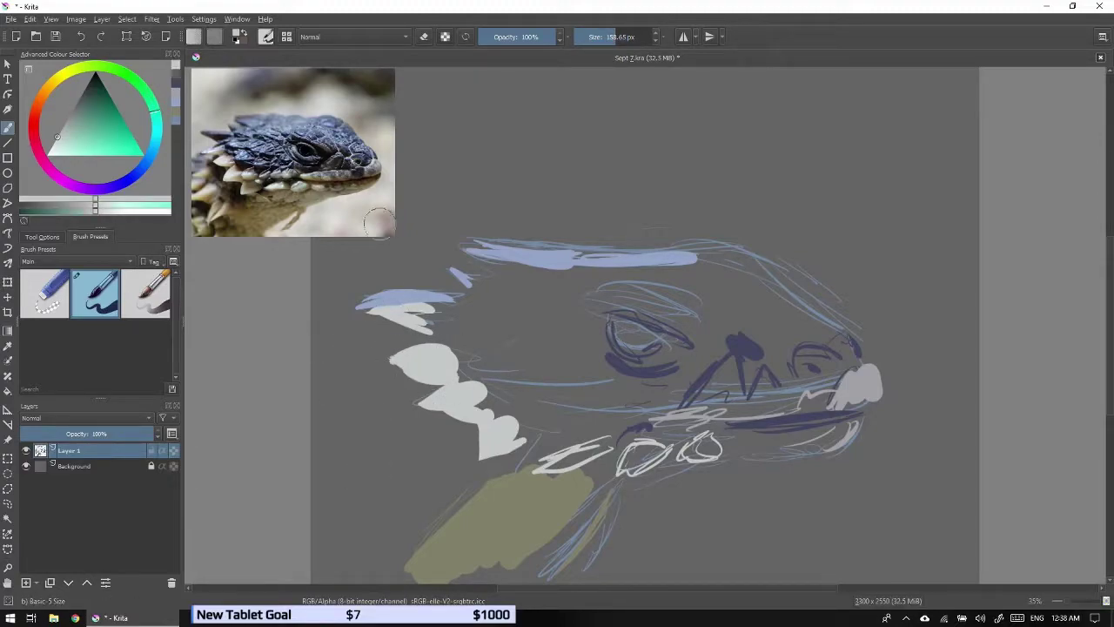
# Add navy accents on the upper spines and a faint olive stroke near the jaw.
pyautogui.keyDown('ctrl'); pyautogui.click(644, 340); pyautogui.keyUp('ctrl')
pyautogui.moveTo(387, 268); pyautogui.dragTo(470, 283)
pyautogui.keyDown('ctrl'); pyautogui.click(566, 252); pyautogui.keyUp('ctrl')
pyautogui.moveTo(501, 331); pyautogui.dragTo(561, 352)
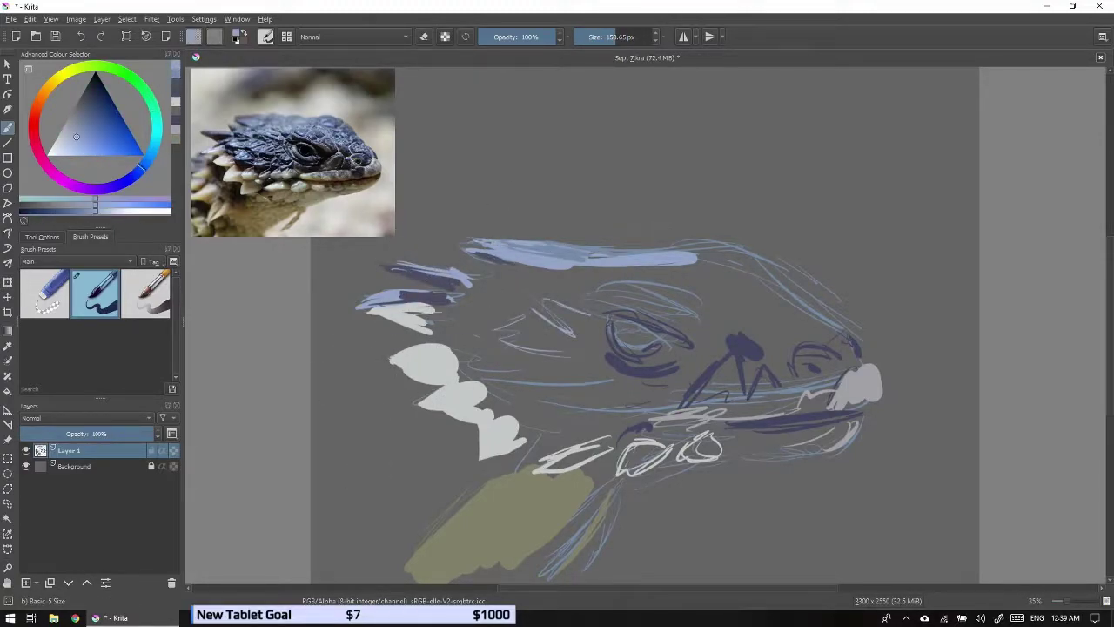
pyautogui.keyDown('ctrl'); pyautogui.click(505, 522); pyautogui.keyUp('ctrl')
pyautogui.moveTo(809, 444); pyautogui.dragTo(740, 451)
# Try a beige background fill on a new Layer 2, then undo it.
pyautogui.press('Insert')
pyautogui.moveTo(365, 540)
pyautogui.mouseDown()
pyautogui.moveTo(783, 226)
pyautogui.moveTo(452, 523)
pyautogui.mouseUp()
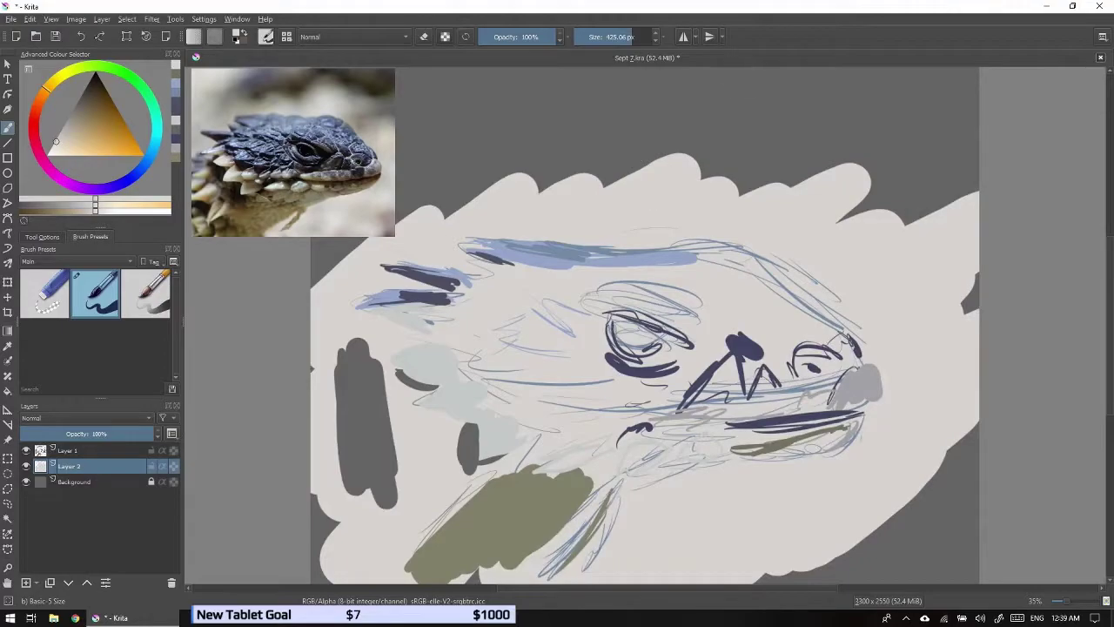
pyautogui.hotkey('ctrl', 'z')
# Back on Layer 1, paint the lower-left and jaw-side spines in pale beige.
pyautogui.moveTo(402, 481); pyautogui.dragTo(388, 526)
pyautogui.moveTo(411, 505)
pyautogui.mouseDown()
pyautogui.moveTo(432, 490)
pyautogui.moveTo(387, 527)
pyautogui.mouseUp()
pyautogui.press('pageup')
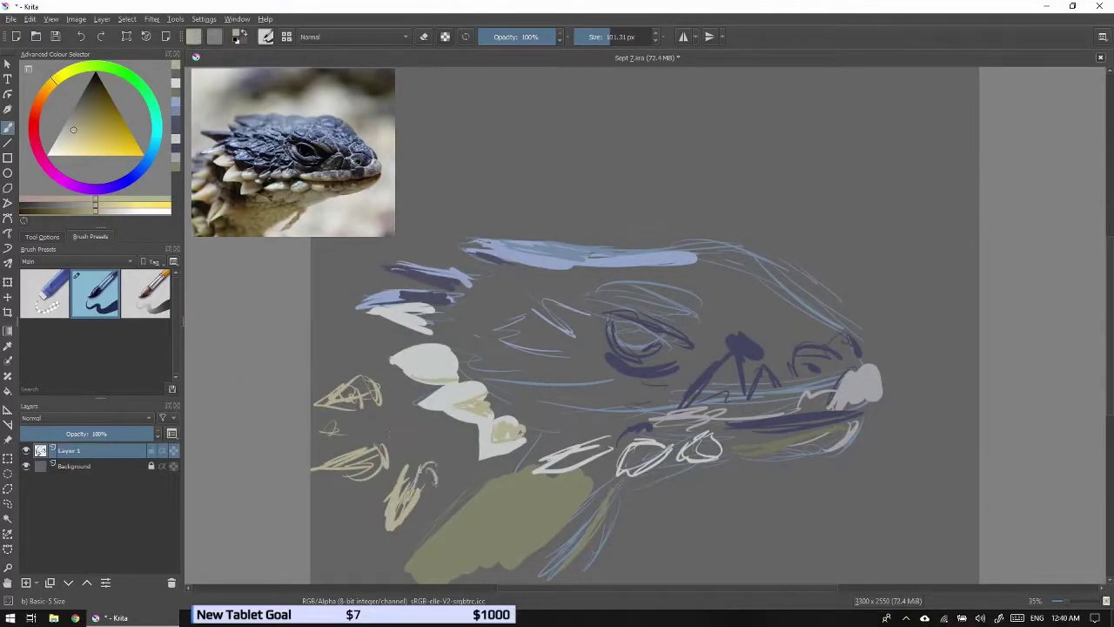
pyautogui.moveTo(422, 466); pyautogui.dragTo(431, 509)
pyautogui.moveTo(344, 457); pyautogui.dragTo(392, 470)
pyautogui.moveTo(355, 392); pyautogui.dragTo(379, 373)
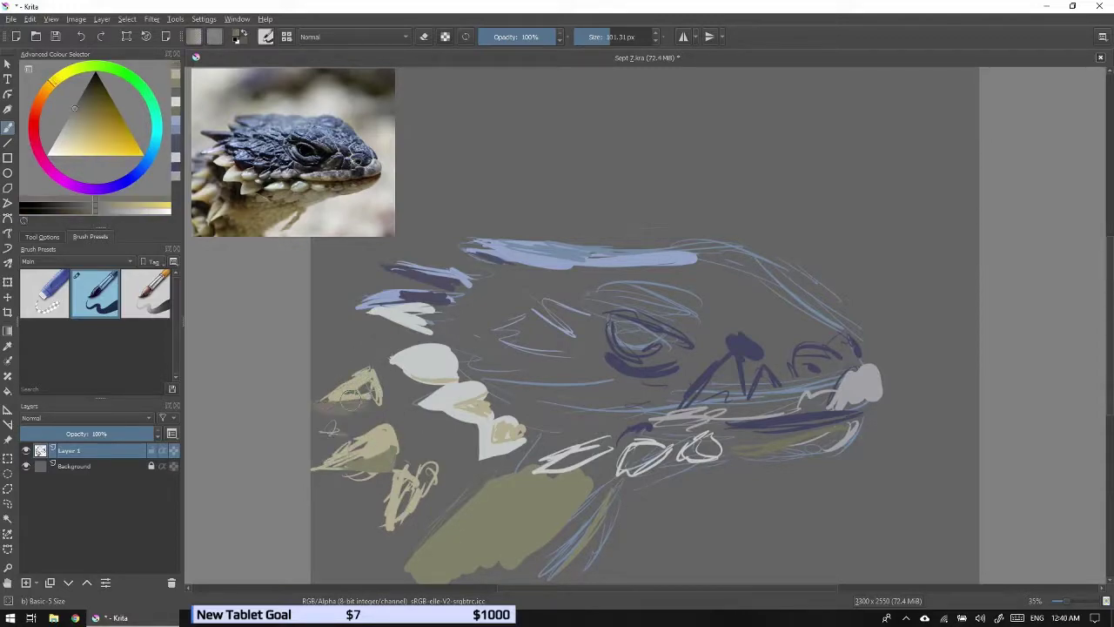
pyautogui.moveTo(318, 414); pyautogui.dragTo(373, 376)
pyautogui.moveTo(315, 440); pyautogui.dragTo(383, 422)
# Sample blue from the reference, block blue-grey across the head, and shade dark blue around the eye.
pyautogui.keyDown('ctrl'); pyautogui.click(299, 170); pyautogui.keyUp('ctrl')
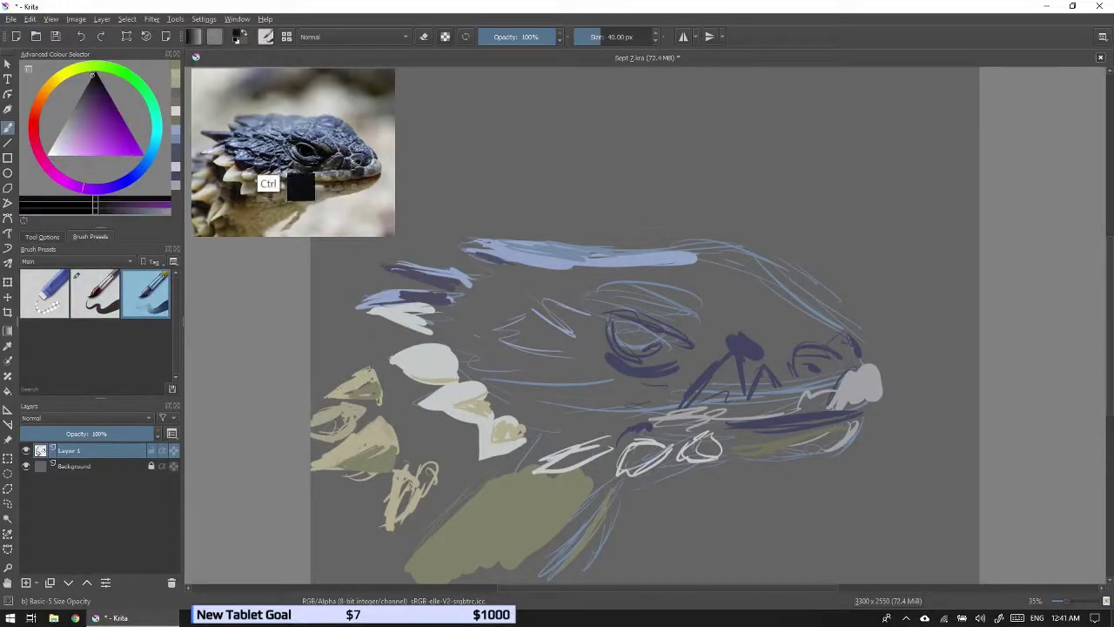
pyautogui.moveTo(435, 296); pyautogui.dragTo(557, 279)
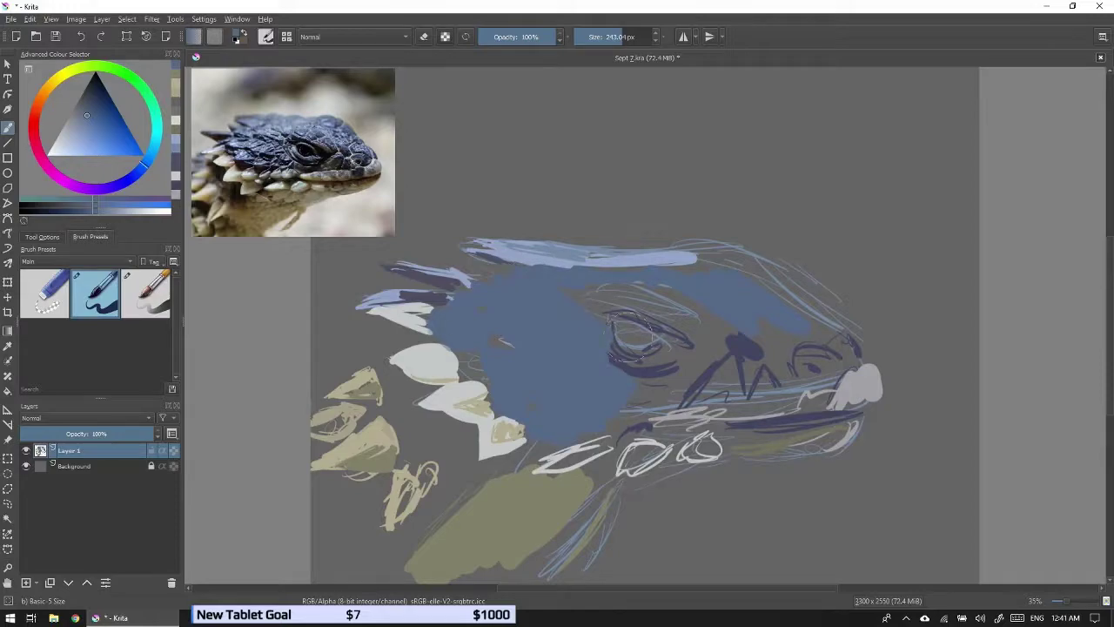
pyautogui.moveTo(635, 318); pyautogui.dragTo(705, 361)
pyautogui.moveTo(609, 383); pyautogui.dragTo(688, 405)
pyautogui.moveTo(539, 352); pyautogui.dragTo(568, 373)
pyautogui.moveTo(457, 365); pyautogui.dragTo(503, 383)
pyautogui.moveTo(430, 321); pyautogui.dragTo(514, 367)
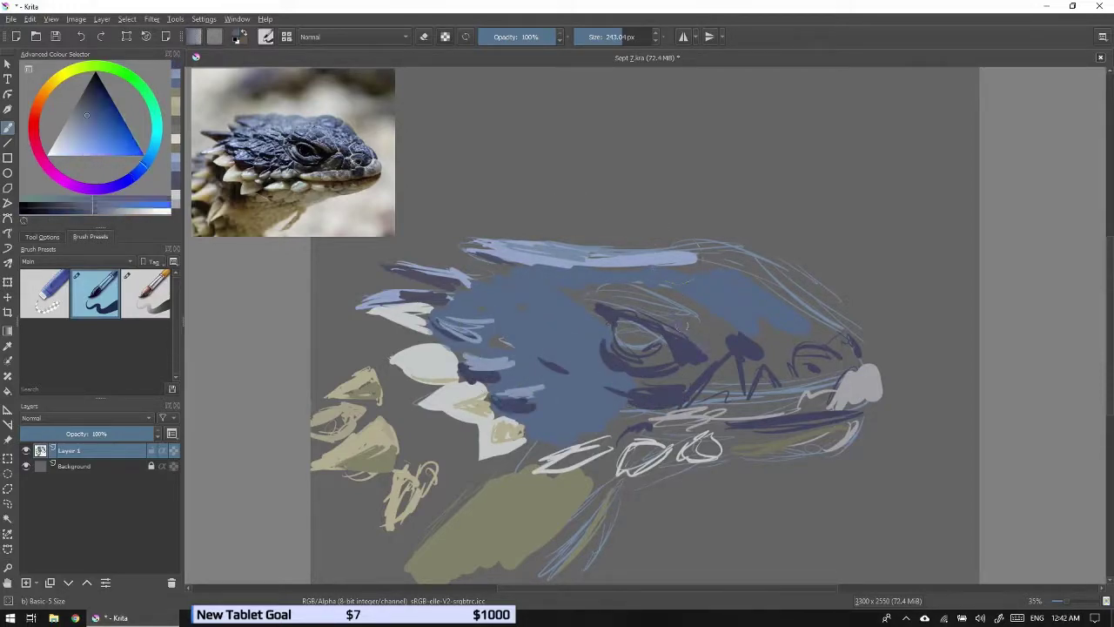
# Repaint the eye area in mid-blue, adjust brush size, and paint lighter khaki on the lower jaw.
pyautogui.keyDown('ctrl'); pyautogui.click(627, 295); pyautogui.keyUp('ctrl')
pyautogui.moveTo(609, 287)
pyautogui.mouseDown()
pyautogui.moveTo(648, 308)
pyautogui.moveTo(651, 341)
pyautogui.mouseUp()
pyautogui.press('d')
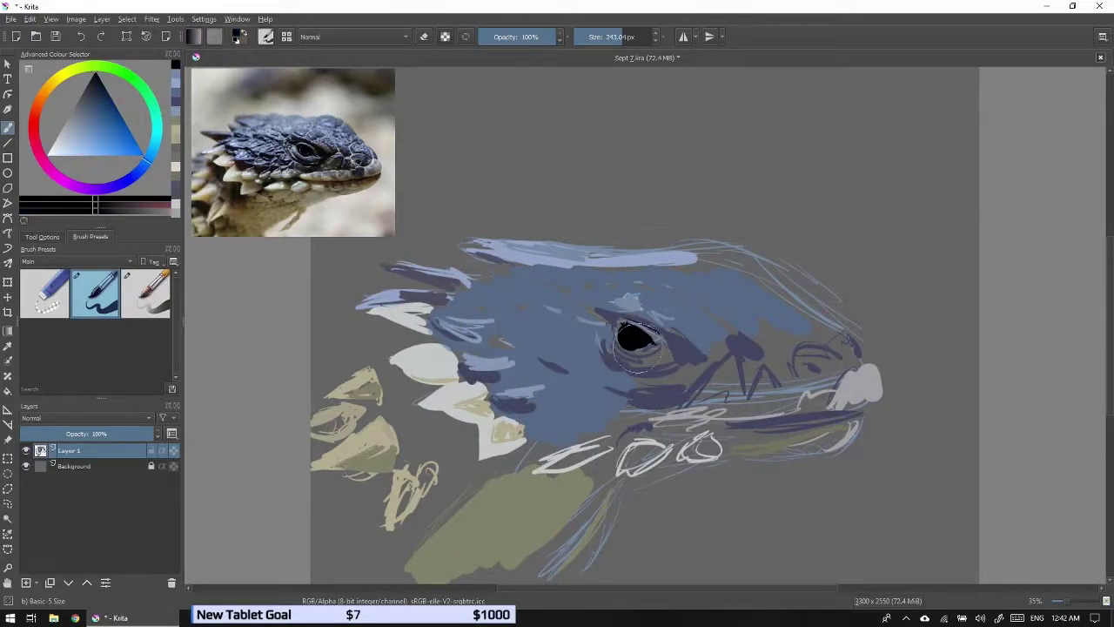
pyautogui.press('x')
pyautogui.press('[')
pyautogui.press('[')
pyautogui.press('[')
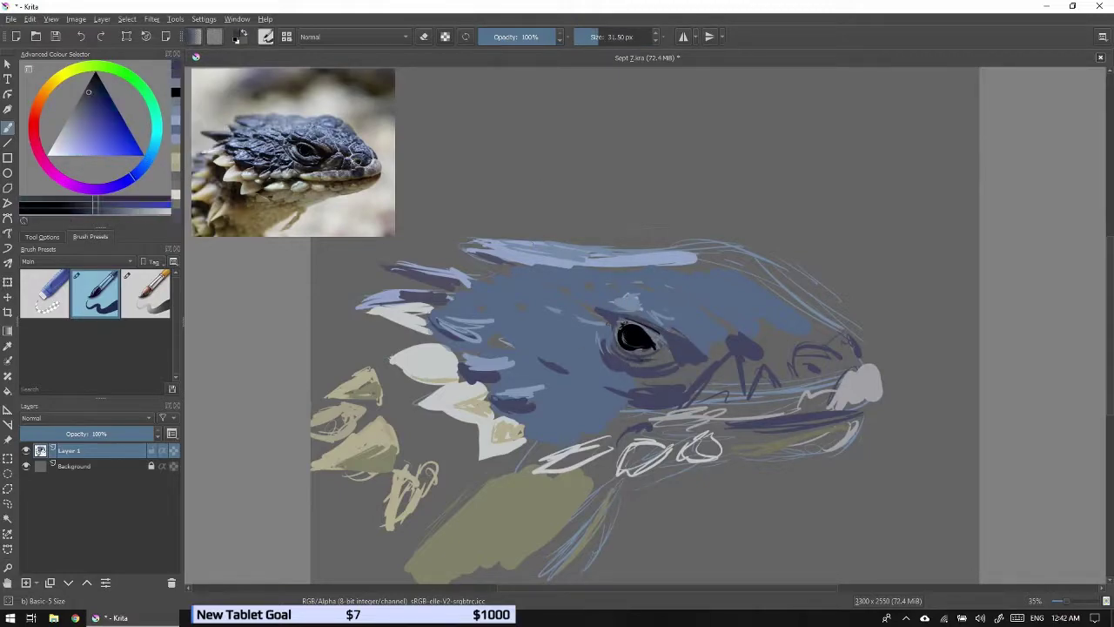
pyautogui.keyDown('ctrl'); pyautogui.click(488, 523); pyautogui.keyUp('ctrl')
pyautogui.press(']')
pyautogui.press(']')
pyautogui.press(']')
pyautogui.keyDown('ctrl'); pyautogui.click(522, 531); pyautogui.keyUp('ctrl')
pyautogui.moveTo(609, 496); pyautogui.dragTo(539, 574)
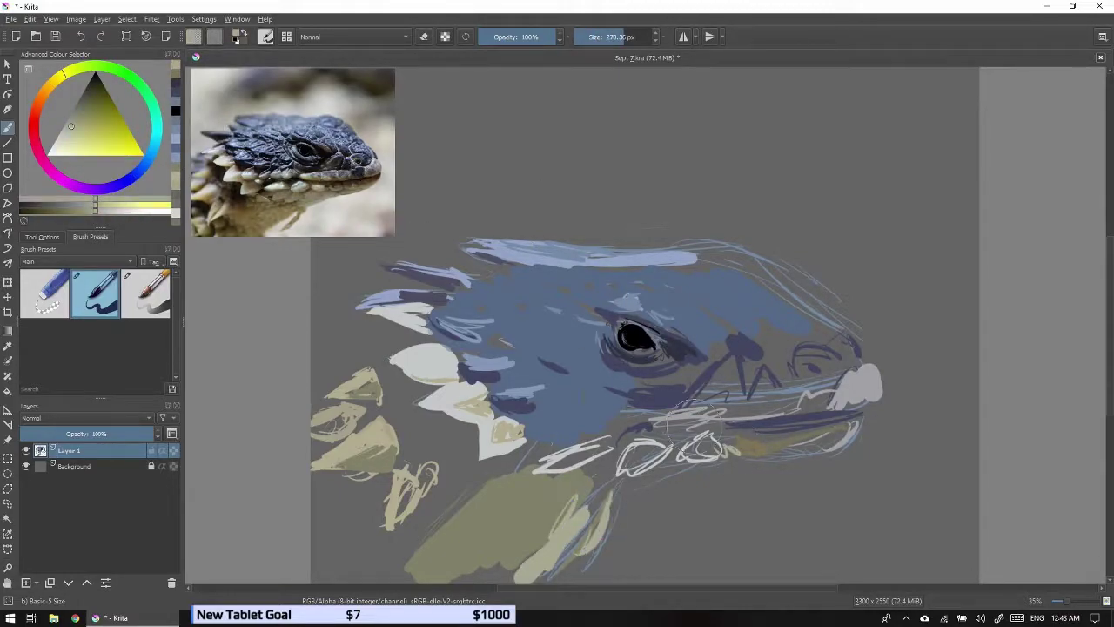
# Paint black shadows between the spines and a pale cream-green highlight on a jaw spine.
pyautogui.press('d')
pyautogui.moveTo(496, 396); pyautogui.dragTo(527, 407)
pyautogui.moveTo(452, 370); pyautogui.dragTo(501, 378)
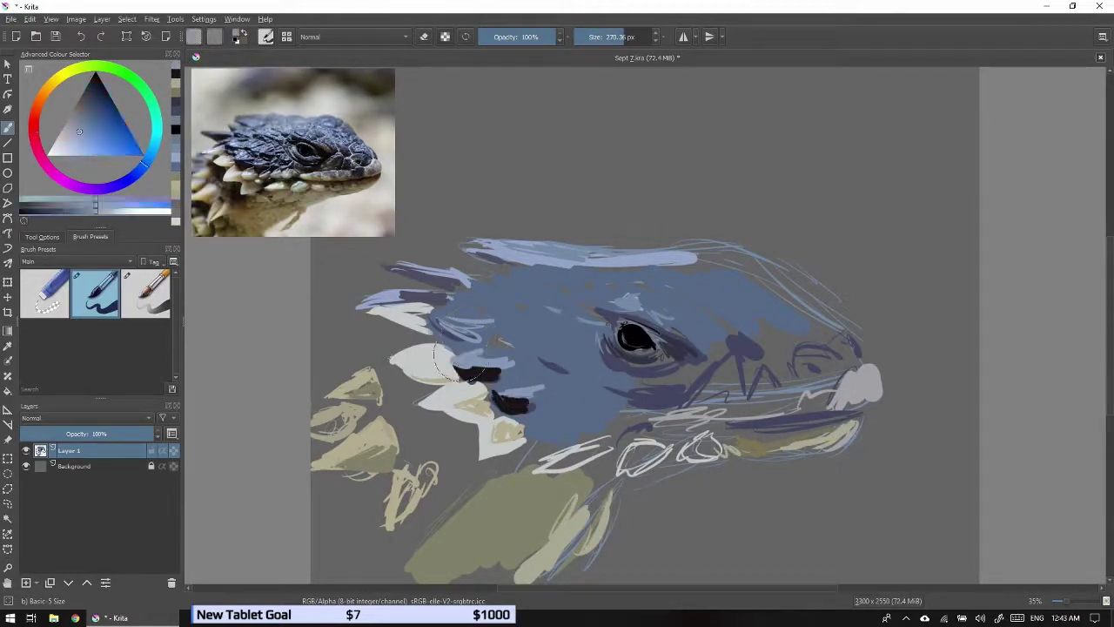
pyautogui.keyDown('ctrl'); pyautogui.click(252, 170); pyautogui.keyUp('ctrl')
pyautogui.keyDown('ctrl'); pyautogui.click(496, 400); pyautogui.keyUp('ctrl')
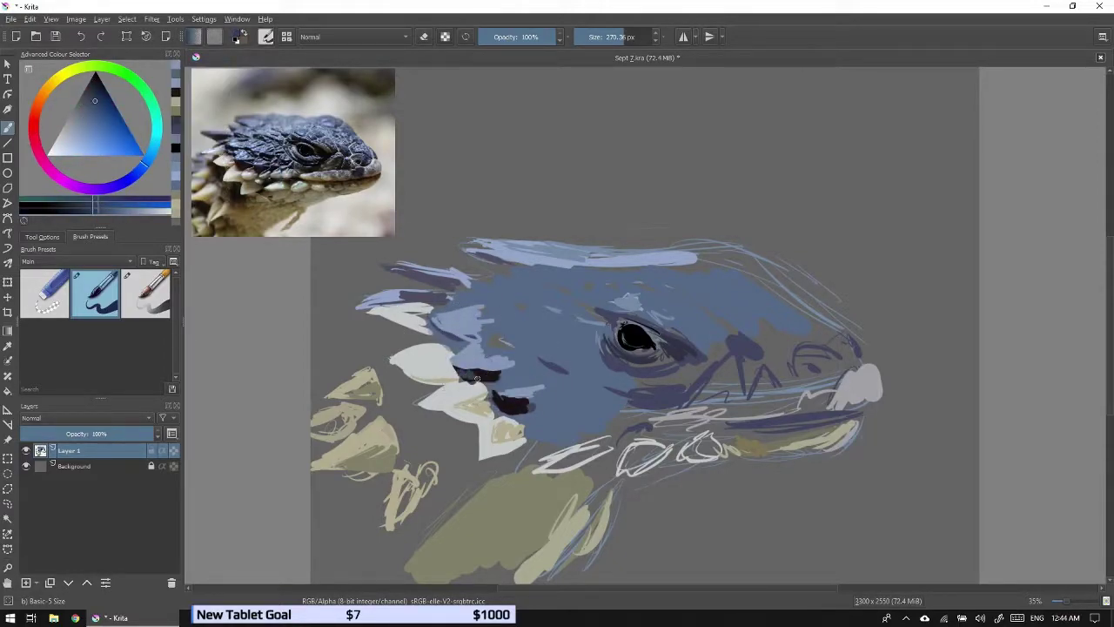
pyautogui.keyDown('ctrl'); pyautogui.click(457, 400); pyautogui.keyUp('ctrl')
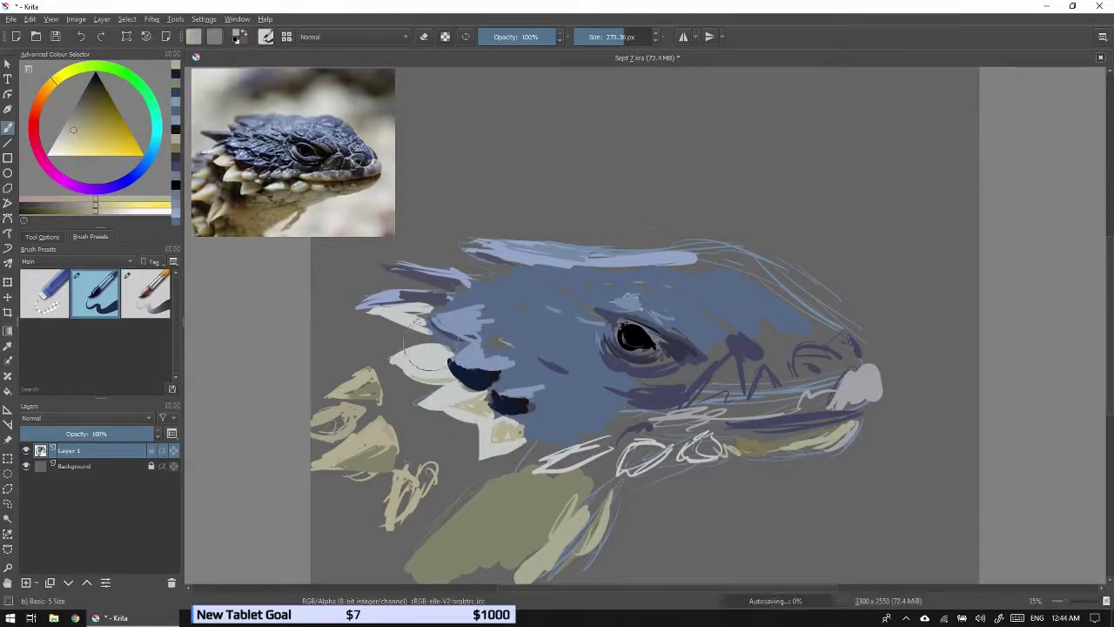
pyautogui.moveTo(431, 402)
pyautogui.mouseDown()
pyautogui.moveTo(461, 417)
pyautogui.moveTo(509, 402)
pyautogui.mouseUp()
# With a smaller brush, paint light blue over spines near the head and darken the gaps navy.
pyautogui.keyDown('ctrl'); pyautogui.click(496, 401); pyautogui.keyUp('ctrl')
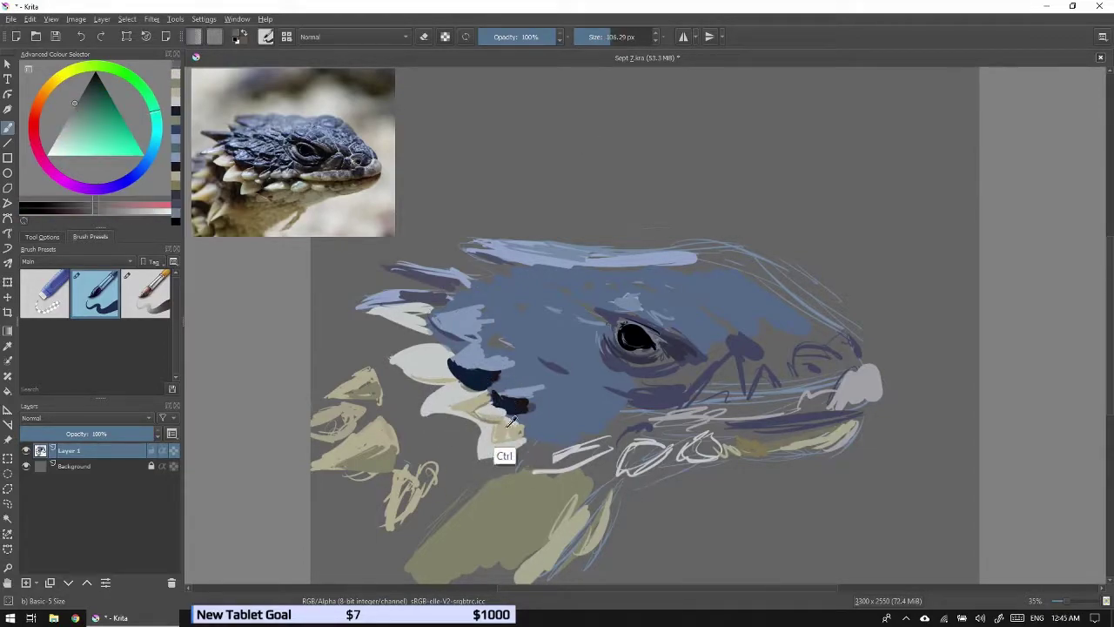
pyautogui.press('/')
pyautogui.keyDown('ctrl'); pyautogui.click(505, 431); pyautogui.keyUp('ctrl')
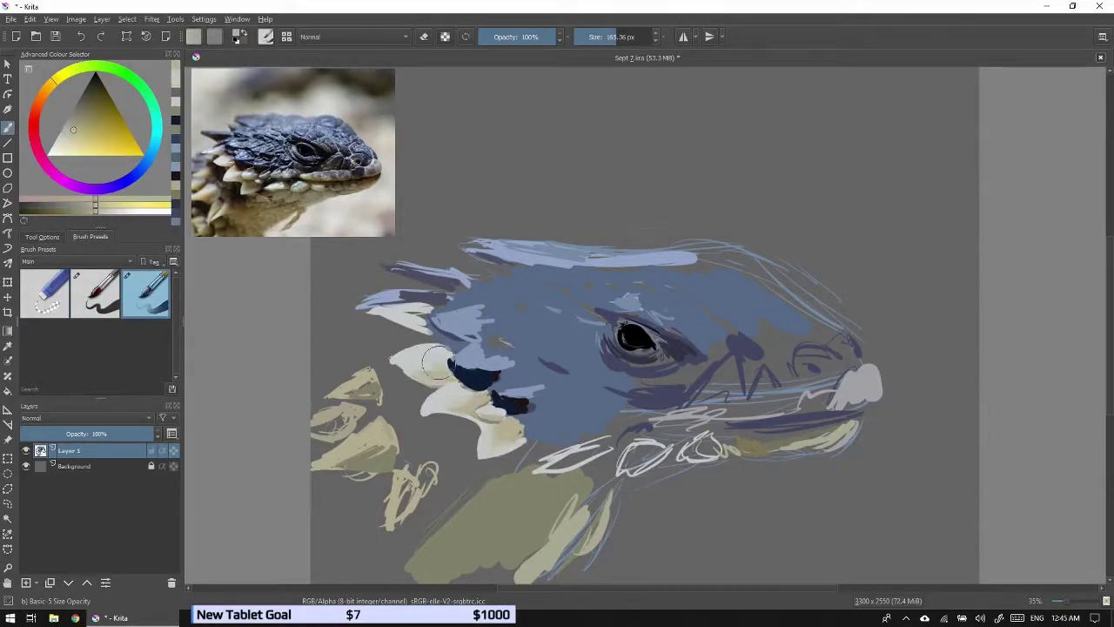
pyautogui.keyDown('ctrl'); pyautogui.click(497, 342); pyautogui.keyUp('ctrl')
pyautogui.moveTo(483, 348)
pyautogui.mouseDown()
pyautogui.moveTo(522, 383)
pyautogui.moveTo(531, 324)
pyautogui.mouseUp()
pyautogui.keyDown('ctrl'); pyautogui.click(484, 331); pyautogui.keyUp('ctrl')
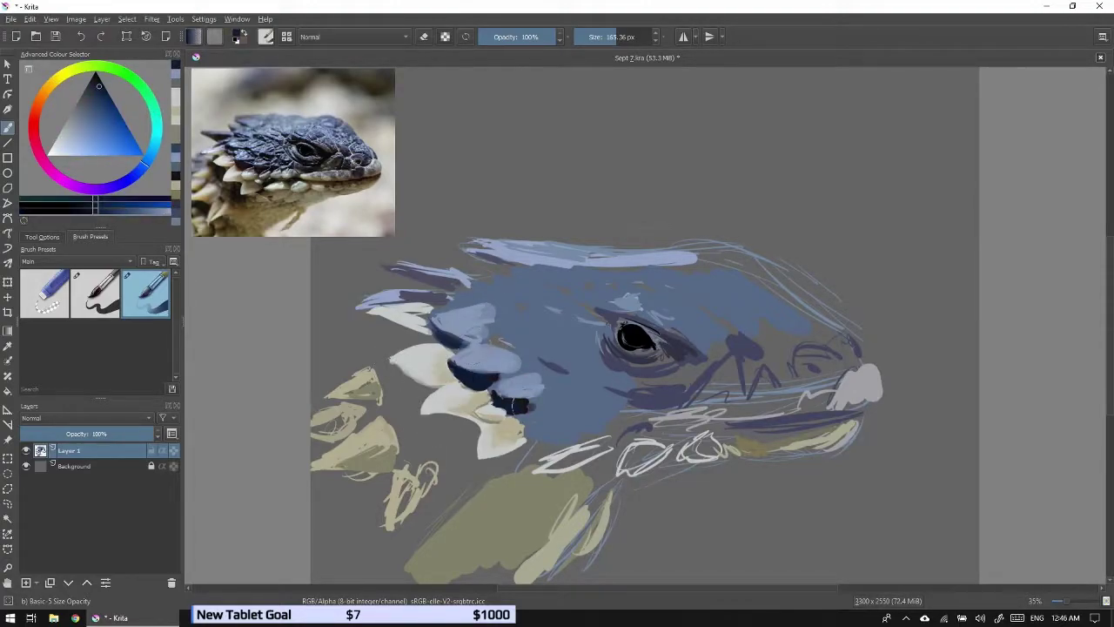
pyautogui.moveTo(535, 410); pyautogui.dragTo(555, 422)
# Add dark detail near the teeth and zoom in closer on the eye and spines.
pyautogui.moveTo(609, 372); pyautogui.dragTo(688, 315)
pyautogui.scroll(-2, 511, 348)
pyautogui.press('5')
pyautogui.scroll(3, 511, 348)
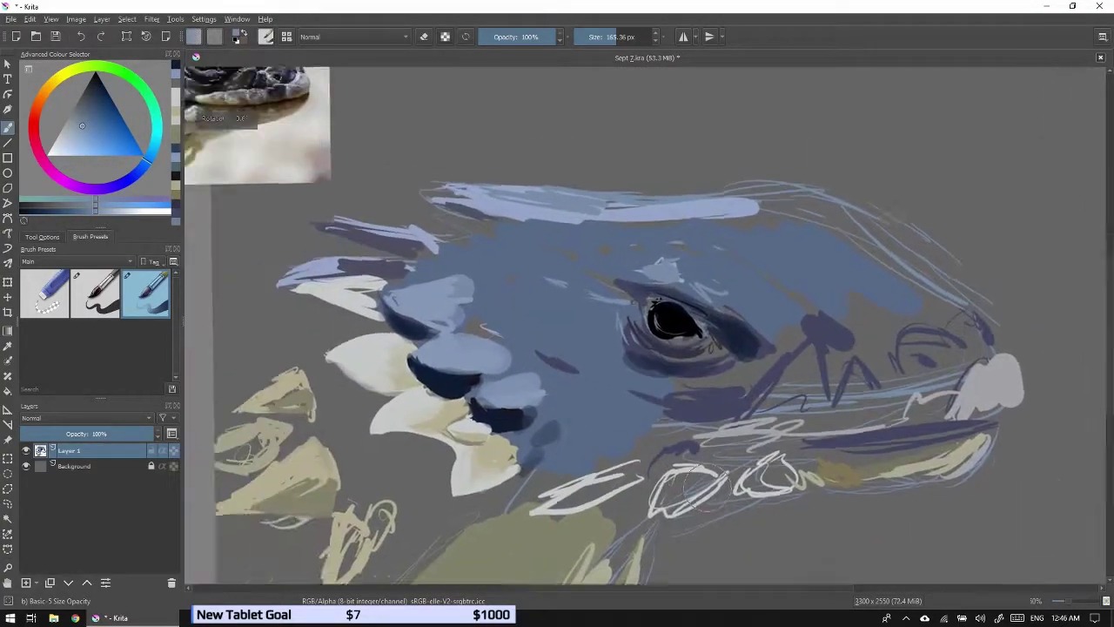
pyautogui.keyDown('shift'); pyautogui.moveTo(512, 349); pyautogui.dragTo(792, 392); pyautogui.keyUp('shift')
# Paint a light blue-grey rim and highlights around the eye and jaw.
pyautogui.keyDown('ctrl'); pyautogui.click(696, 245); pyautogui.keyUp('ctrl')
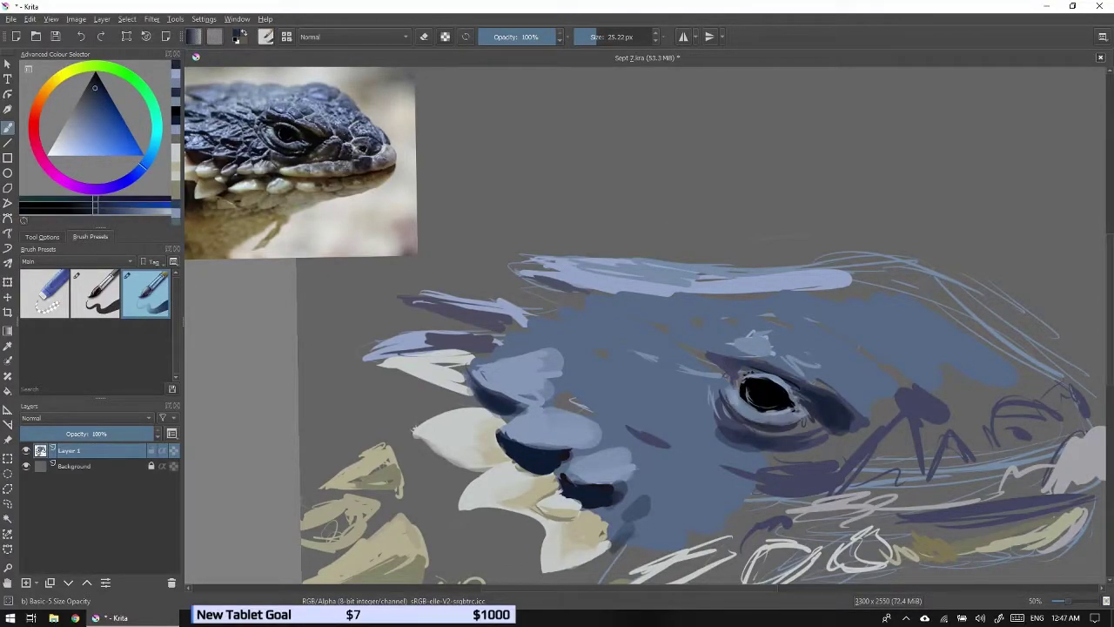
pyautogui.keyDown('ctrl'); pyautogui.click(738, 418); pyautogui.keyUp('ctrl')
pyautogui.moveTo(718, 402); pyautogui.dragTo(727, 435)
pyautogui.keyDown('ctrl'); pyautogui.click(716, 443); pyautogui.keyUp('ctrl')
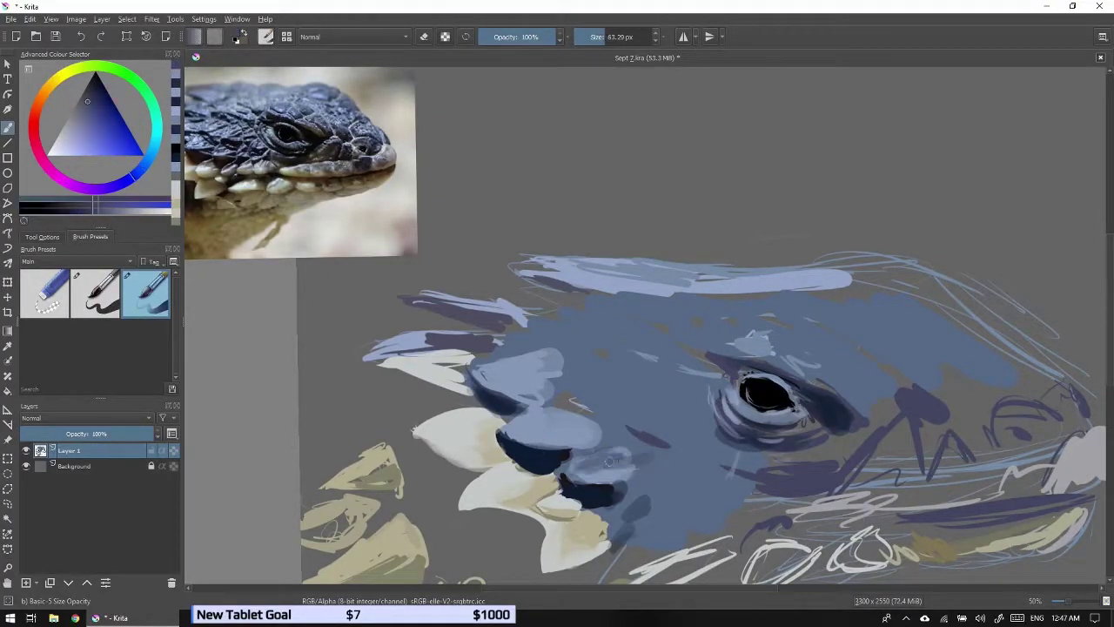
pyautogui.keyDown('shift'); pyautogui.moveTo(582, 461); pyautogui.dragTo(609, 461); pyautogui.keyUp('shift')
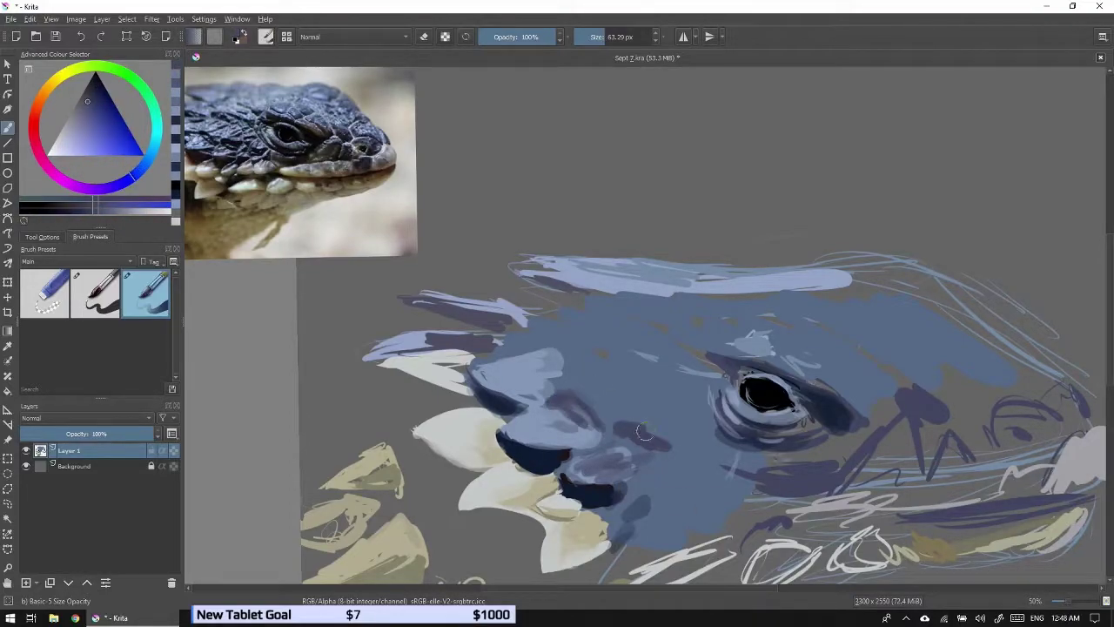
# Paint darker blue strokes across the upper head and the upper-left spike.
pyautogui.moveTo(715, 348); pyautogui.dragTo(785, 361)
pyautogui.keyDown('ctrl'); pyautogui.click(785, 362); pyautogui.keyUp('ctrl')
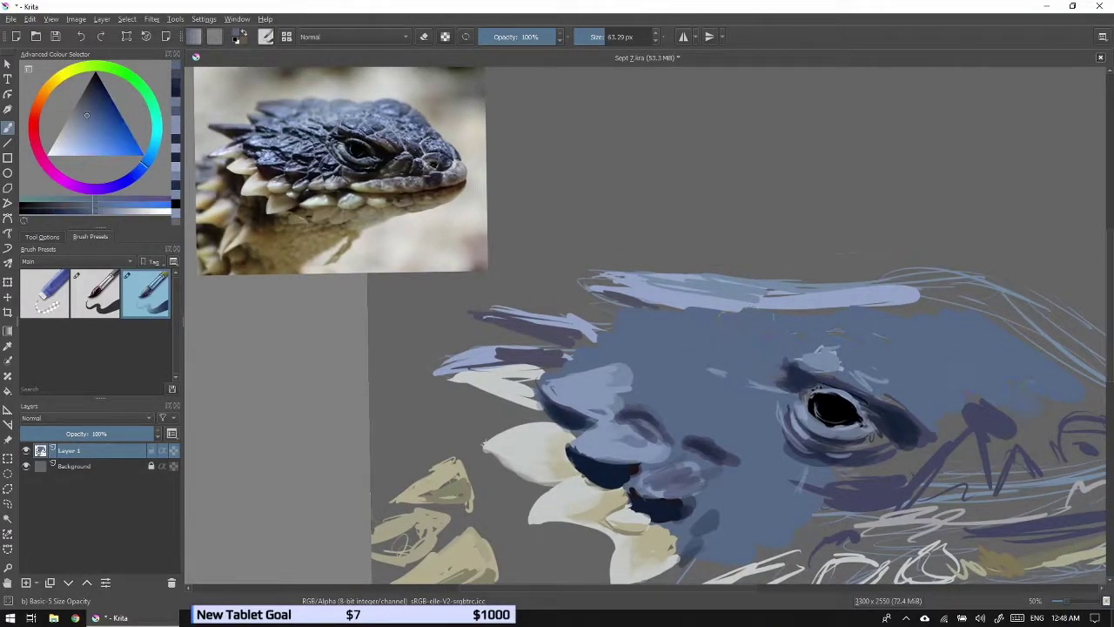
pyautogui.moveTo(827, 296); pyautogui.dragTo(599, 285)
pyautogui.keyDown('ctrl'); pyautogui.click(599, 286); pyautogui.keyUp('ctrl')
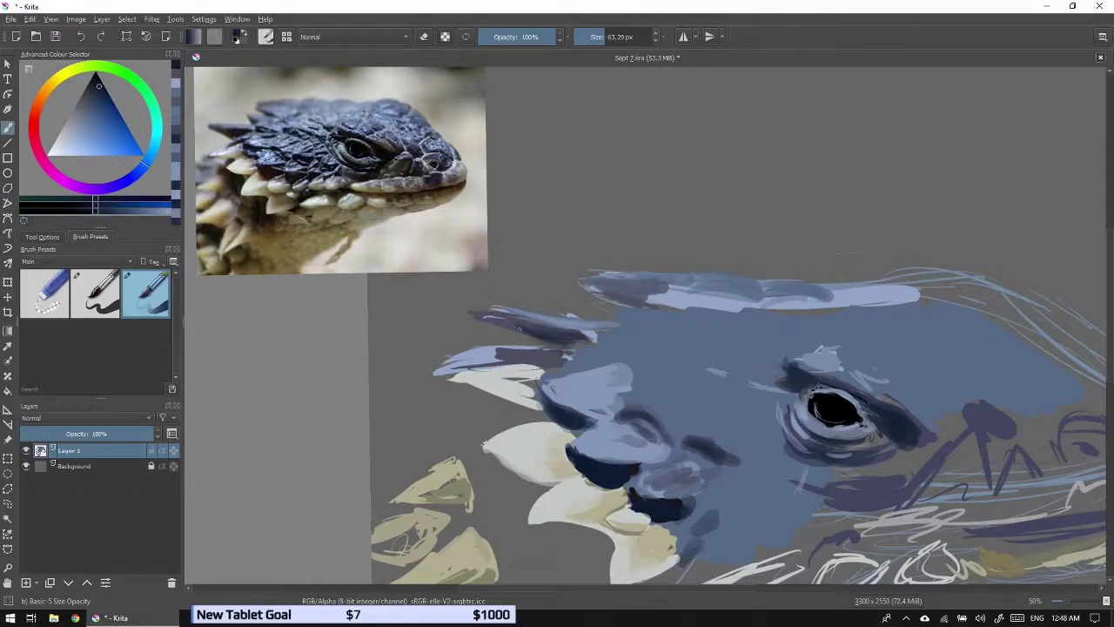
pyautogui.moveTo(611, 329); pyautogui.dragTo(486, 305)
pyautogui.keyDown('ctrl'); pyautogui.click(555, 341); pyautogui.keyUp('ctrl')
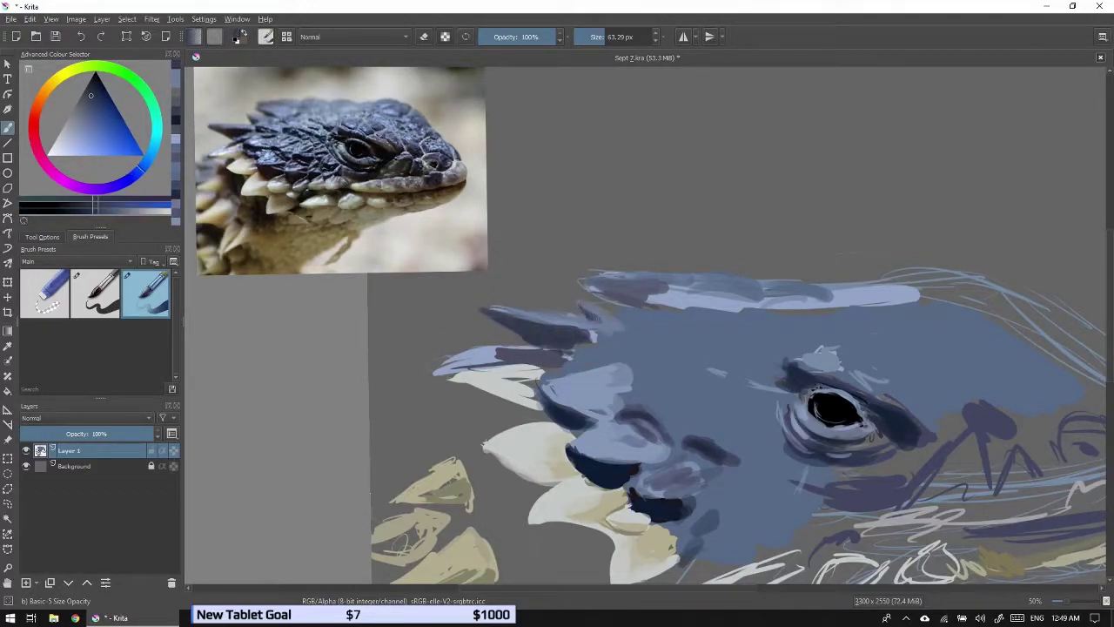
# With the whole page in view, retouch the upper-left spike tips in a light spine tint.
pyautogui.press('2')
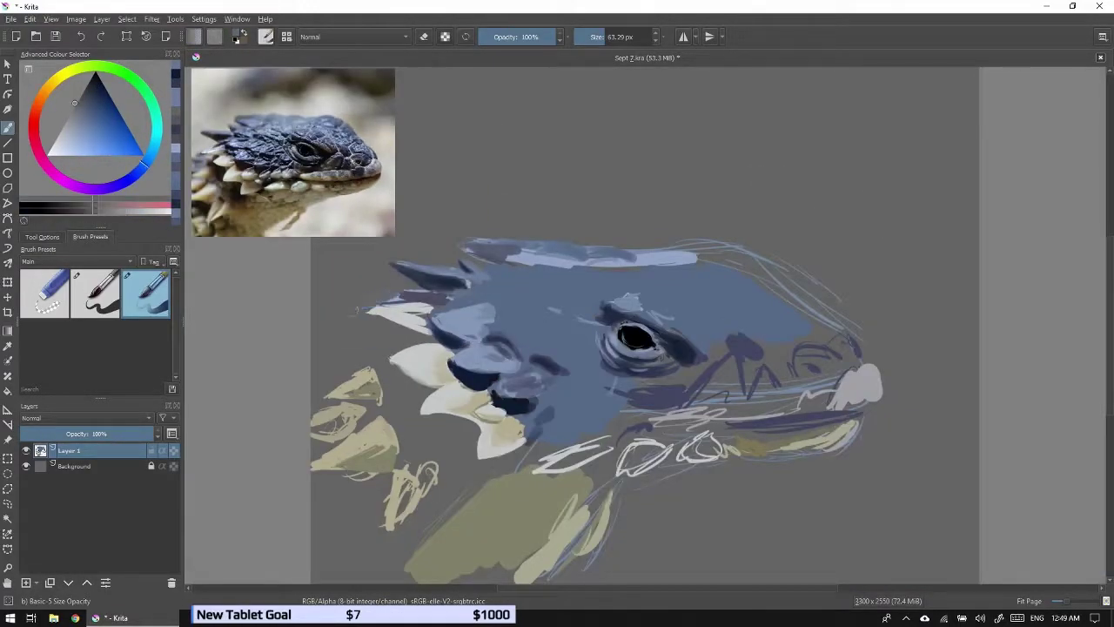
pyautogui.keyDown('ctrl'); pyautogui.click(383, 300); pyautogui.keyUp('ctrl')
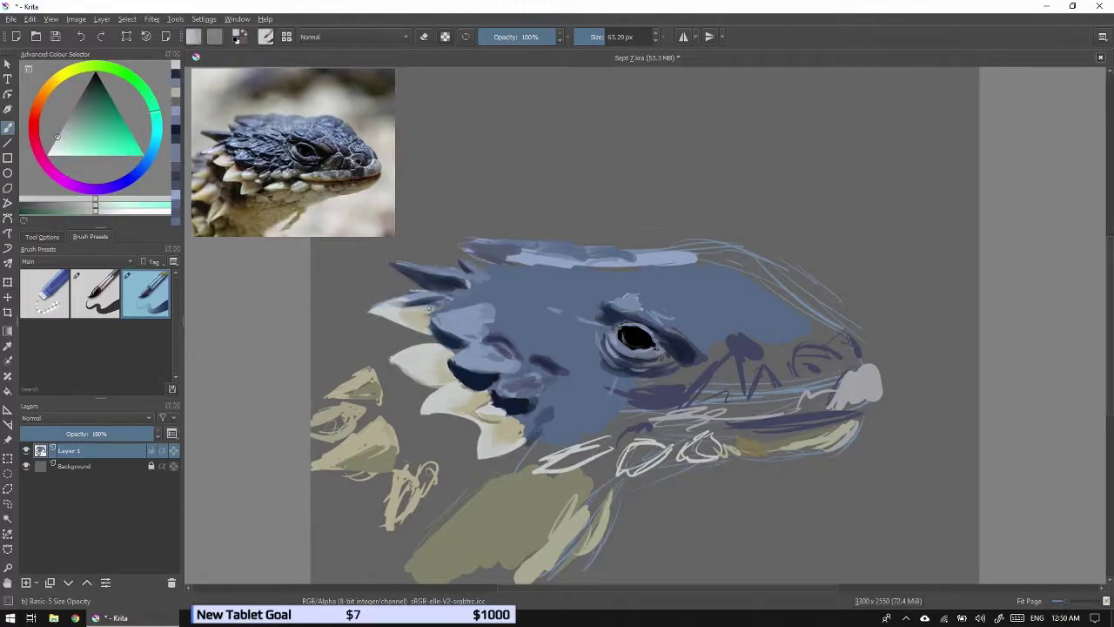
pyautogui.keyDown('ctrl'); pyautogui.click(398, 318); pyautogui.keyUp('ctrl')
pyautogui.moveTo(411, 317)
pyautogui.mouseDown()
pyautogui.moveTo(376, 324)
pyautogui.moveTo(392, 328)
pyautogui.mouseUp()
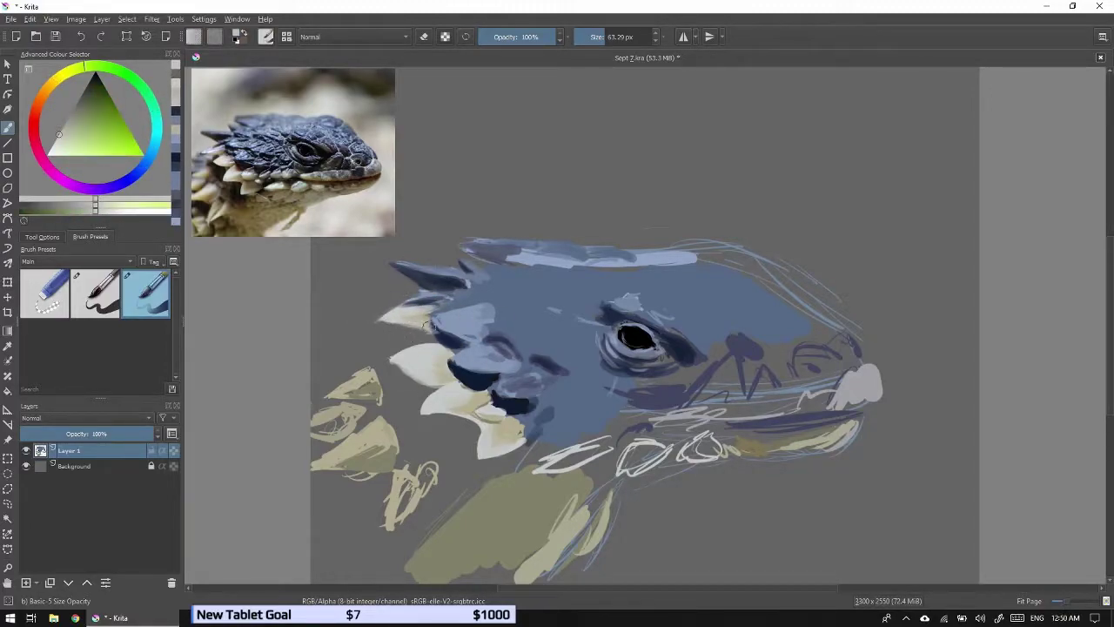
pyautogui.keyDown('ctrl'); pyautogui.click(418, 339); pyautogui.keyUp('ctrl')
pyautogui.moveTo(425, 364); pyautogui.dragTo(435, 381)
# Paint darker blue over the upper-left spikes and light-blue scale texture across the cheek.
pyautogui.keyDown('ctrl'); pyautogui.click(506, 365); pyautogui.keyUp('ctrl')
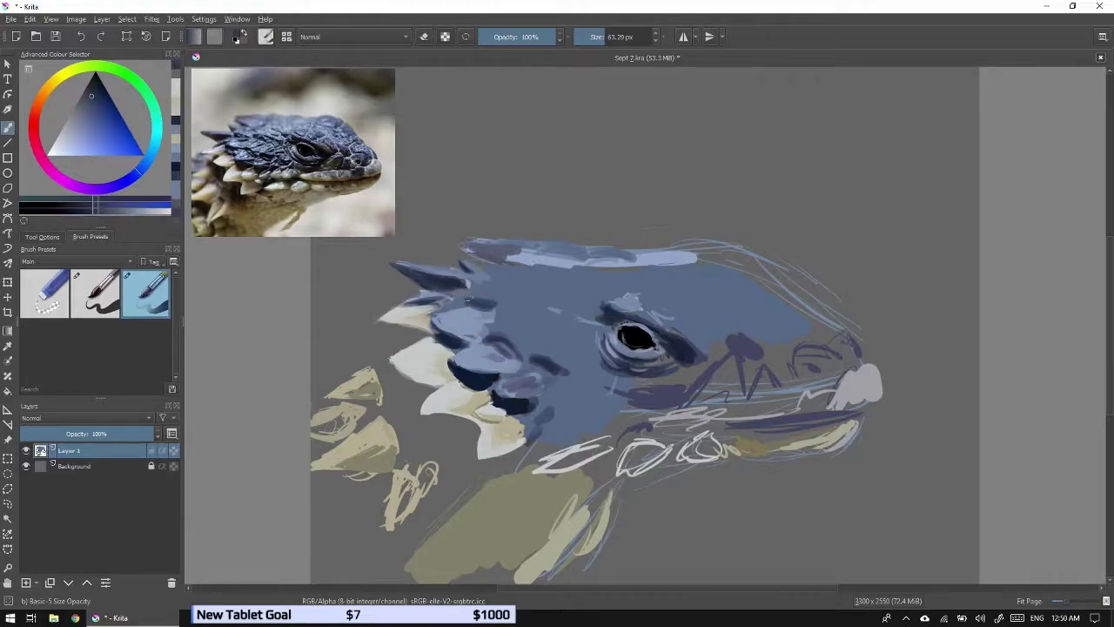
pyautogui.moveTo(496, 287)
pyautogui.mouseDown()
pyautogui.moveTo(466, 301)
pyautogui.moveTo(435, 337)
pyautogui.mouseUp()
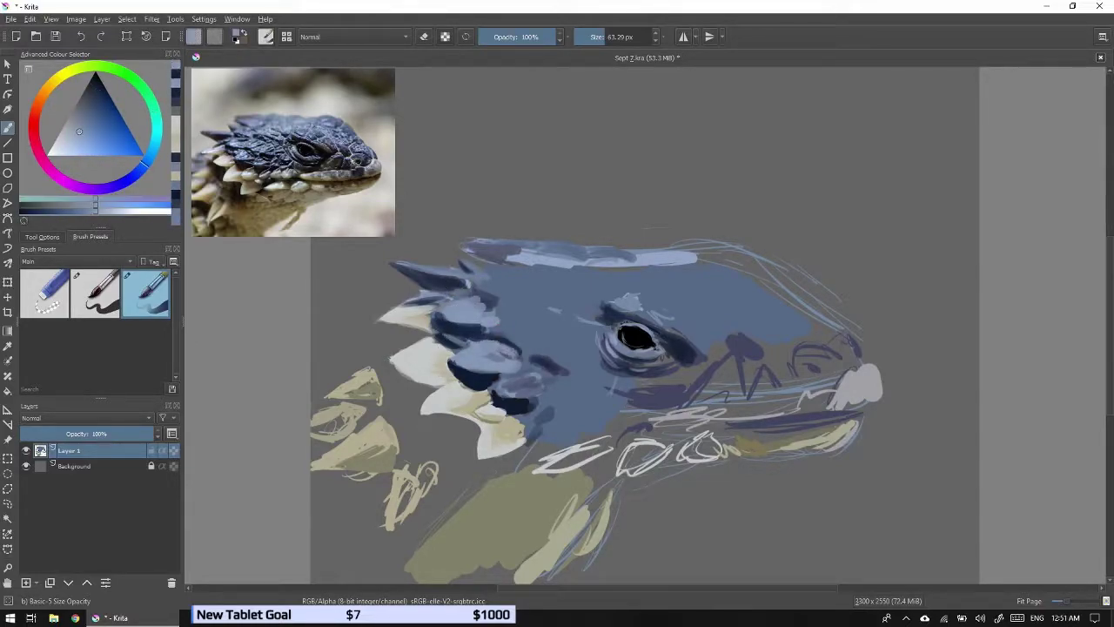
pyautogui.keyDown('ctrl'); pyautogui.click(510, 344); pyautogui.keyUp('ctrl')
pyautogui.moveTo(498, 318)
pyautogui.mouseDown()
pyautogui.moveTo(522, 358)
pyautogui.moveTo(550, 349)
pyautogui.mouseUp()
pyautogui.keyDown('ctrl'); pyautogui.click(502, 357); pyautogui.keyUp('ctrl')
pyautogui.moveTo(501, 300); pyautogui.dragTo(475, 331)
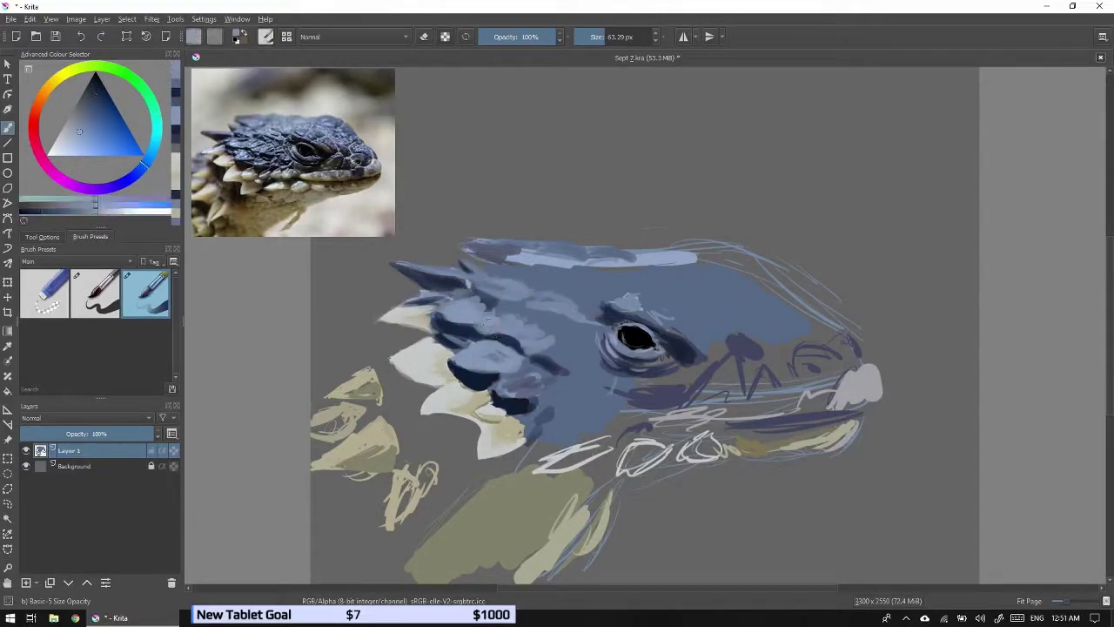
# Repaint the head's top edge in lighter blue and add a darker stroke right of the eye.
pyautogui.moveTo(503, 249)
pyautogui.mouseDown()
pyautogui.moveTo(526, 261)
pyautogui.moveTo(470, 248)
pyautogui.moveTo(661, 287)
pyautogui.moveTo(749, 265)
pyautogui.moveTo(827, 339)
pyautogui.mouseUp()
pyautogui.keyDown('ctrl'); pyautogui.click(510, 313); pyautogui.keyUp('ctrl')
pyautogui.keyDown('ctrl'); pyautogui.click(738, 343); pyautogui.keyUp('ctrl')
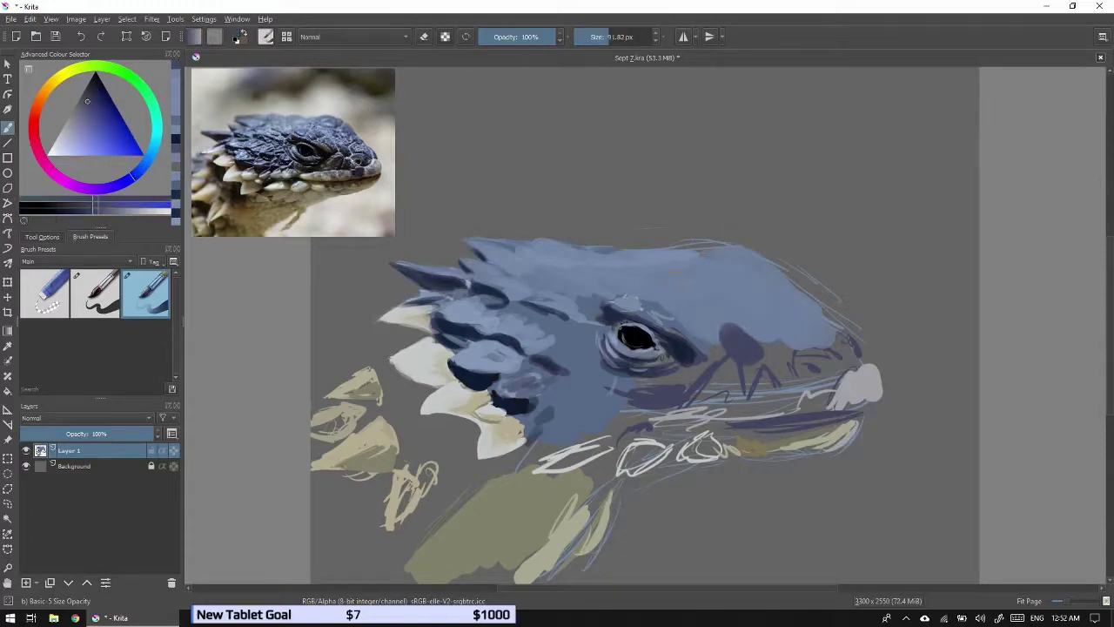
pyautogui.moveTo(692, 313); pyautogui.dragTo(701, 352)
# Try several blues, greys and olive tones, then paint a dark grey-teal stroke across the jaw.
pyautogui.keyDown('ctrl'); pyautogui.click(669, 339); pyautogui.keyUp('ctrl')
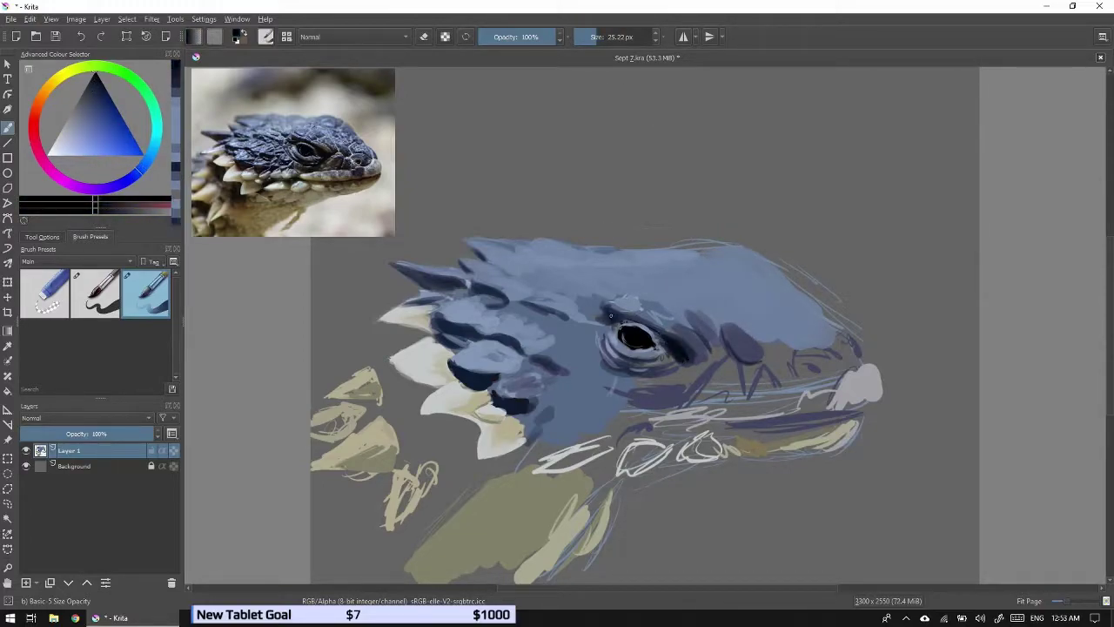
pyautogui.keyDown('ctrl'); pyautogui.click(655, 344); pyautogui.keyUp('ctrl')
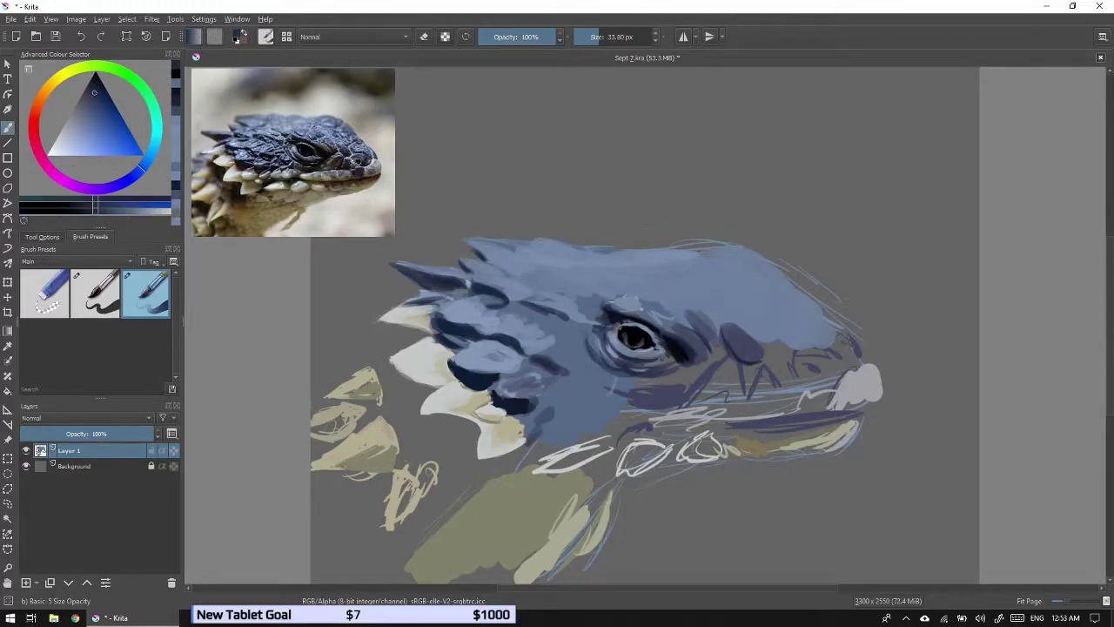
pyautogui.keyDown('ctrl'); pyautogui.click(609, 361); pyautogui.keyUp('ctrl')
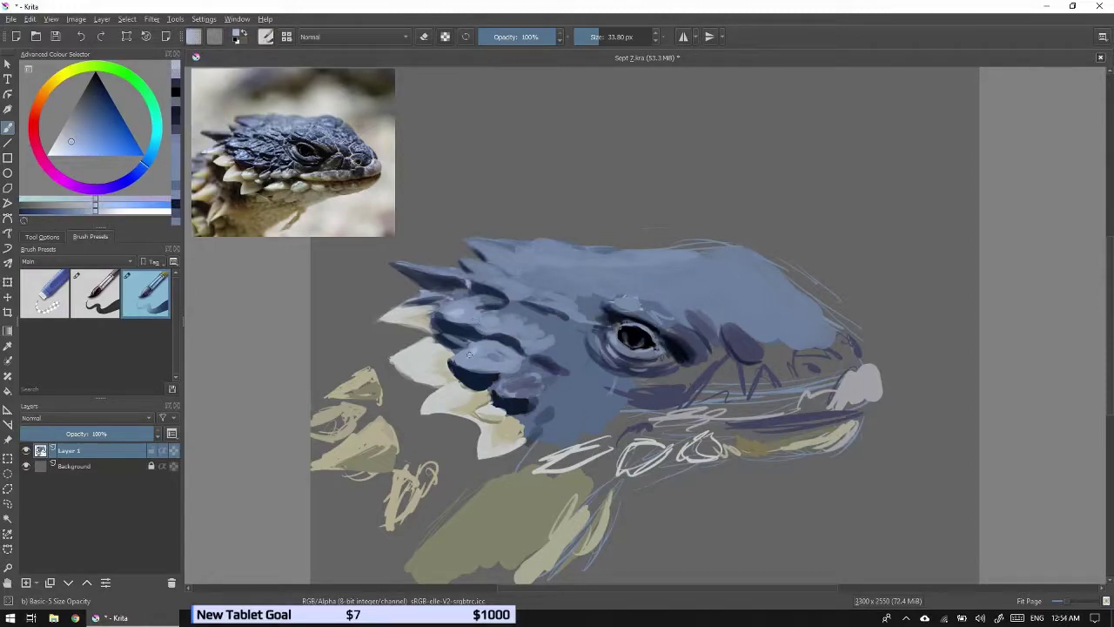
pyautogui.keyDown('ctrl'); pyautogui.click(209, 131); pyautogui.keyUp('ctrl')
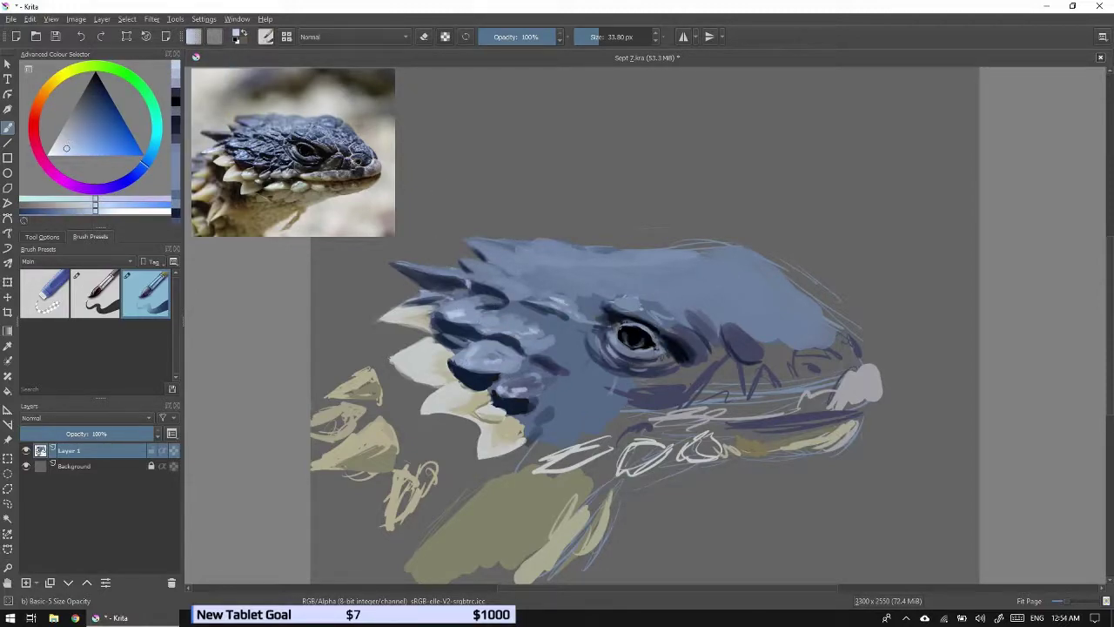
pyautogui.keyDown('ctrl'); pyautogui.click(305, 149); pyautogui.keyUp('ctrl')
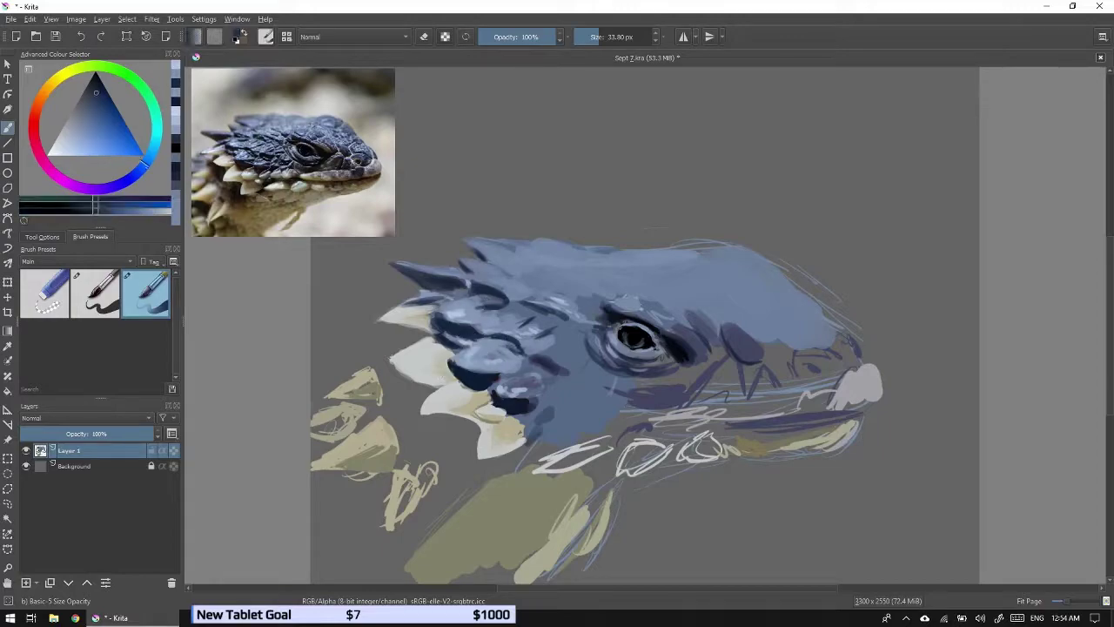
pyautogui.keyDown('ctrl'); pyautogui.click(470, 427); pyautogui.keyUp('ctrl')
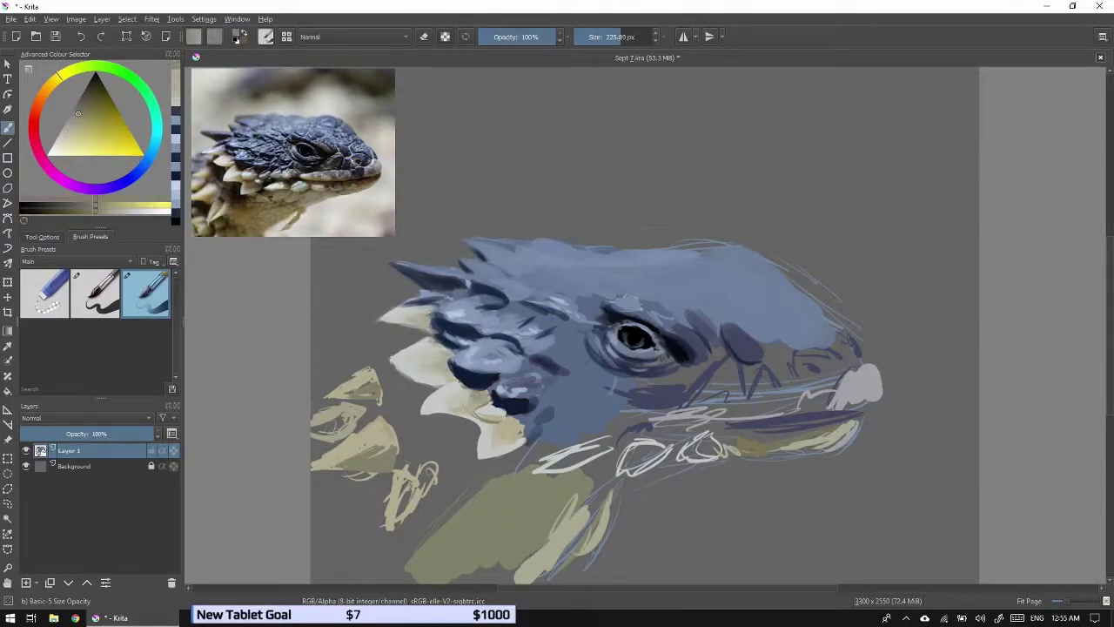
pyautogui.keyDown('ctrl'); pyautogui.click(481, 423); pyautogui.keyUp('ctrl')
pyautogui.keyDown('ctrl'); pyautogui.click(513, 400); pyautogui.keyUp('ctrl')
pyautogui.moveTo(500, 399); pyautogui.dragTo(527, 409)
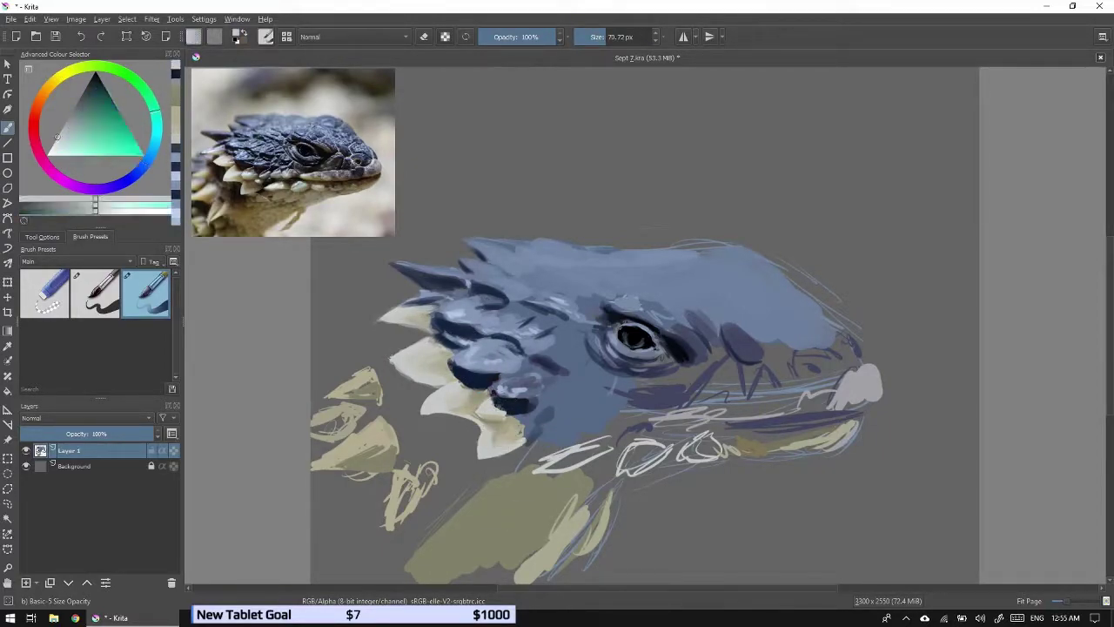
# Add light teal strokes and highlights on the jaw.
pyautogui.keyDown('ctrl'); pyautogui.click(503, 409); pyautogui.keyUp('ctrl')
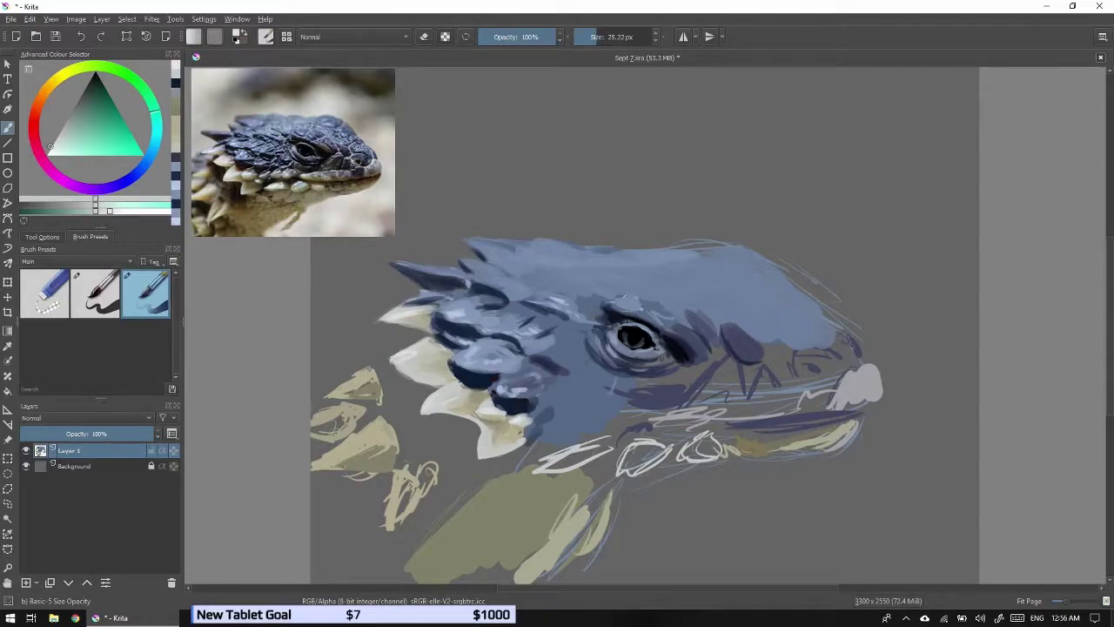
pyautogui.keyDown('ctrl'); pyautogui.click(401, 278); pyautogui.keyUp('ctrl')
pyautogui.keyDown('ctrl'); pyautogui.click(540, 357); pyautogui.keyUp('ctrl')
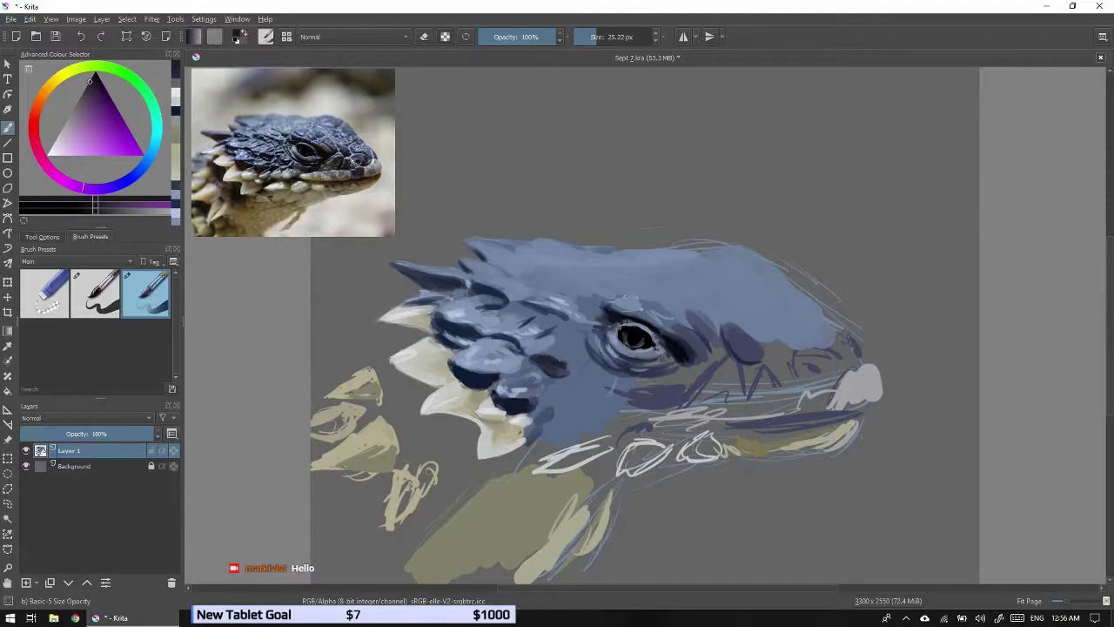
pyautogui.keyDown('ctrl'); pyautogui.click(561, 374); pyautogui.keyUp('ctrl')
pyautogui.moveTo(557, 367); pyautogui.dragTo(566, 401)
pyautogui.keyDown('ctrl'); pyautogui.click(548, 405); pyautogui.keyUp('ctrl')
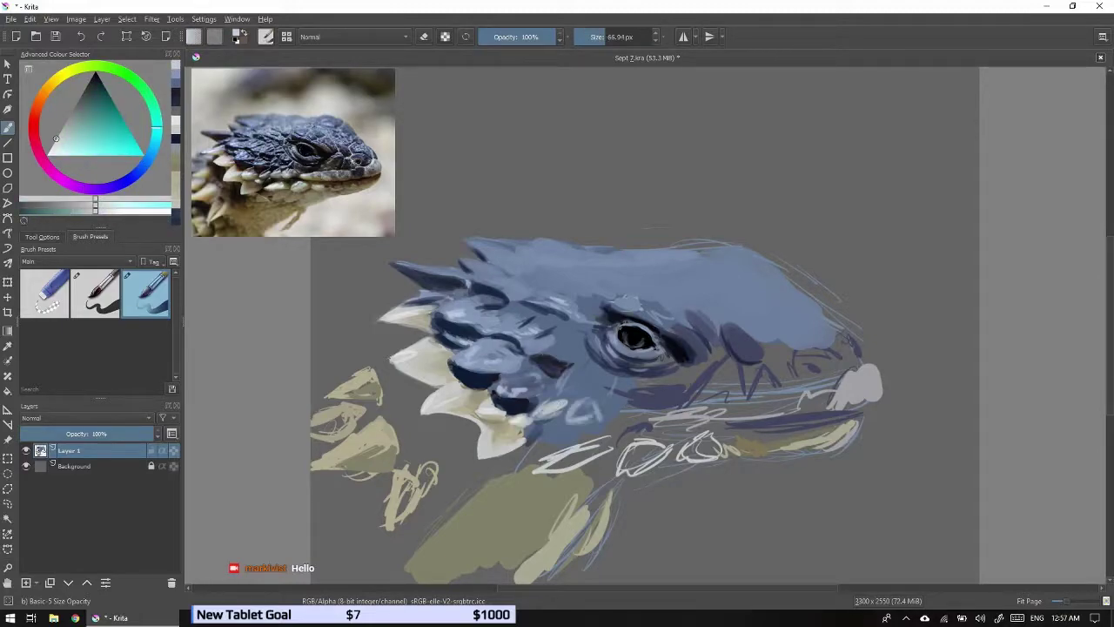
# Paint grey-green over the throat lines and dab light strokes along the jaw.
pyautogui.keyDown('ctrl'); pyautogui.click(501, 461); pyautogui.keyUp('ctrl')
pyautogui.moveTo(531, 470); pyautogui.dragTo(600, 440)
pyautogui.keyDown('ctrl'); pyautogui.click(577, 470); pyautogui.keyUp('ctrl')
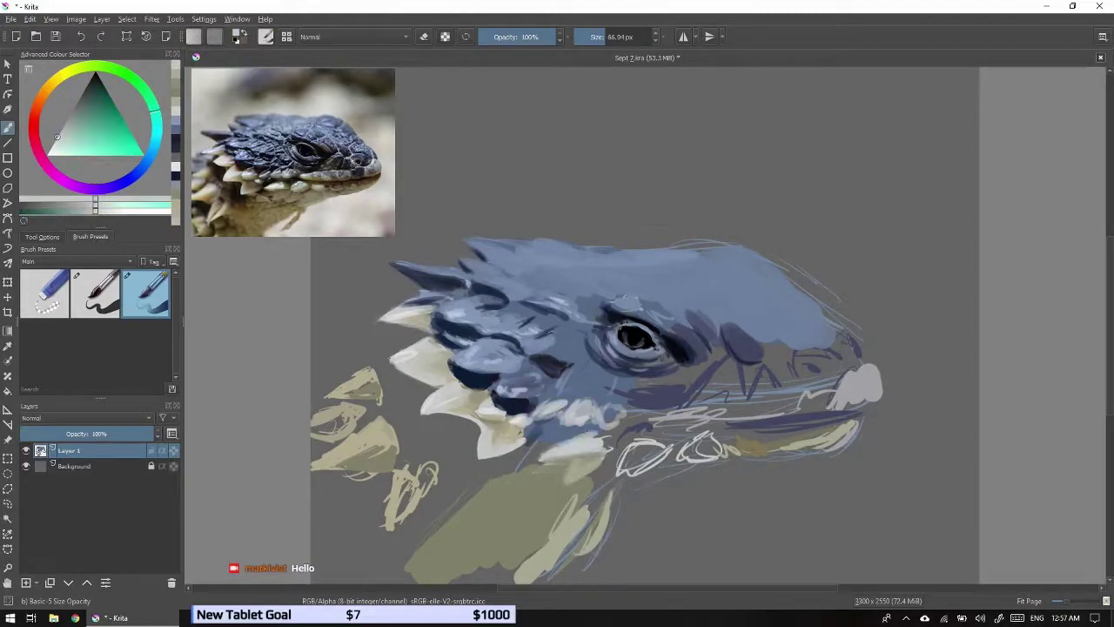
pyautogui.moveTo(544, 407); pyautogui.dragTo(601, 435)
pyautogui.keyDown('ctrl'); pyautogui.click(522, 409); pyautogui.keyUp('ctrl')
pyautogui.keyDown('ctrl'); pyautogui.click(522, 457); pyautogui.keyUp('ctrl')
pyautogui.keyDown('ctrl'); pyautogui.click(526, 413); pyautogui.keyUp('ctrl')
# Add light strokes along the jaw, then dark blue-grey strokes and dabs beside it.
pyautogui.moveTo(518, 456); pyautogui.dragTo(575, 448)
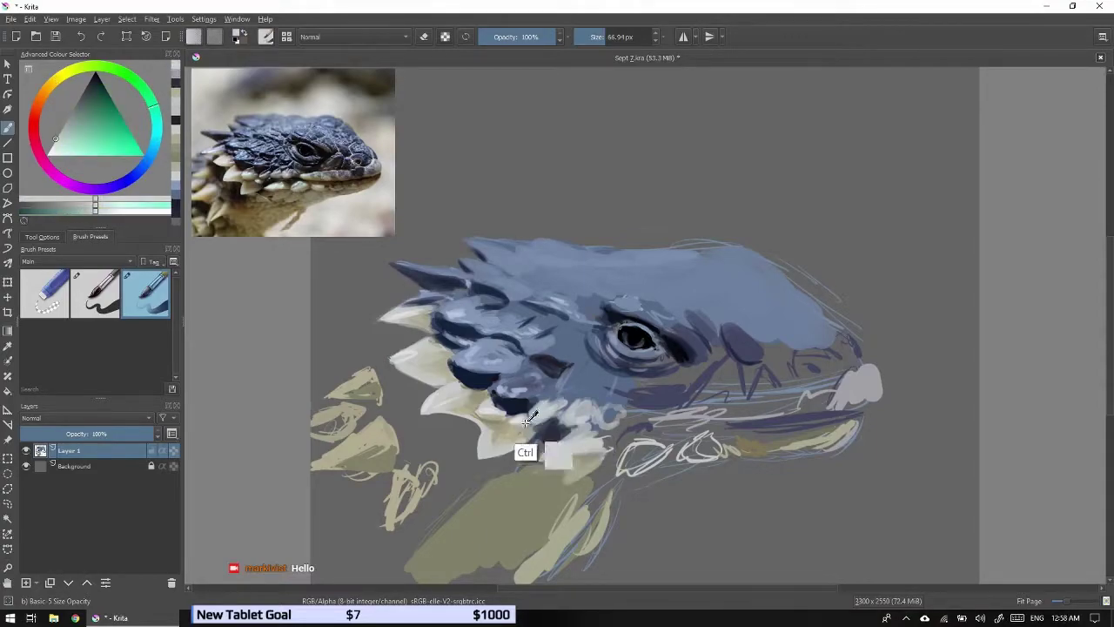
pyautogui.keyDown('ctrl'); pyautogui.click(529, 418); pyautogui.keyUp('ctrl')
pyautogui.moveTo(526, 418); pyautogui.dragTo(557, 434)
pyautogui.keyDown('ctrl'); pyautogui.click(527, 456); pyautogui.keyUp('ctrl')
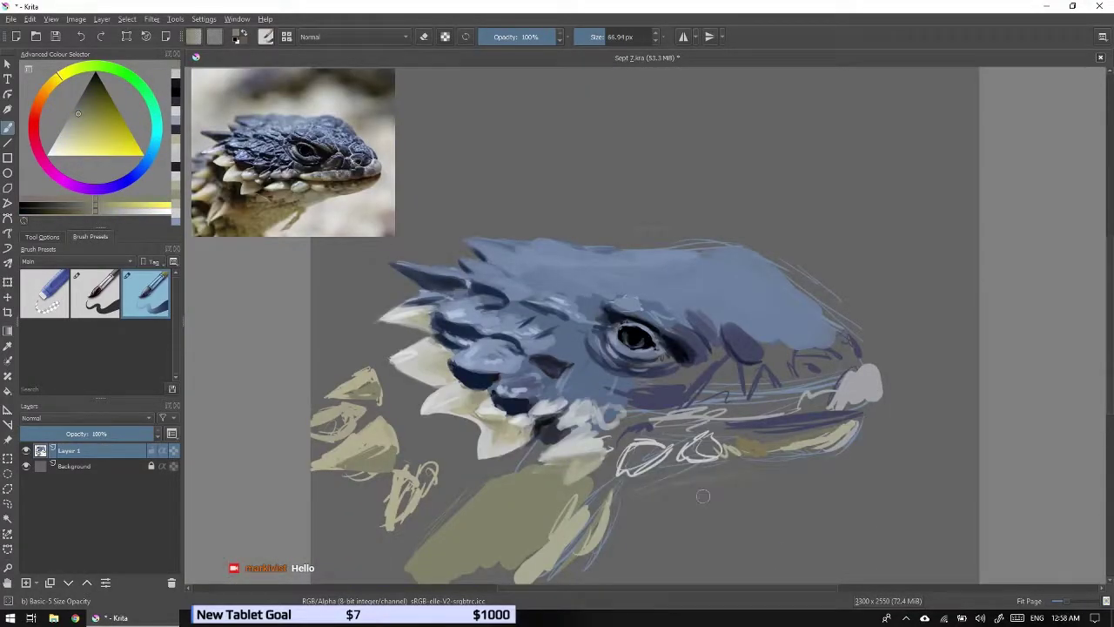
# Shade under the jaw with a faint olive stroke and dark greyish shading.
pyautogui.keyDown('ctrl'); pyautogui.click(522, 522); pyautogui.keyUp('ctrl')
pyautogui.moveTo(470, 477); pyautogui.dragTo(392, 548)
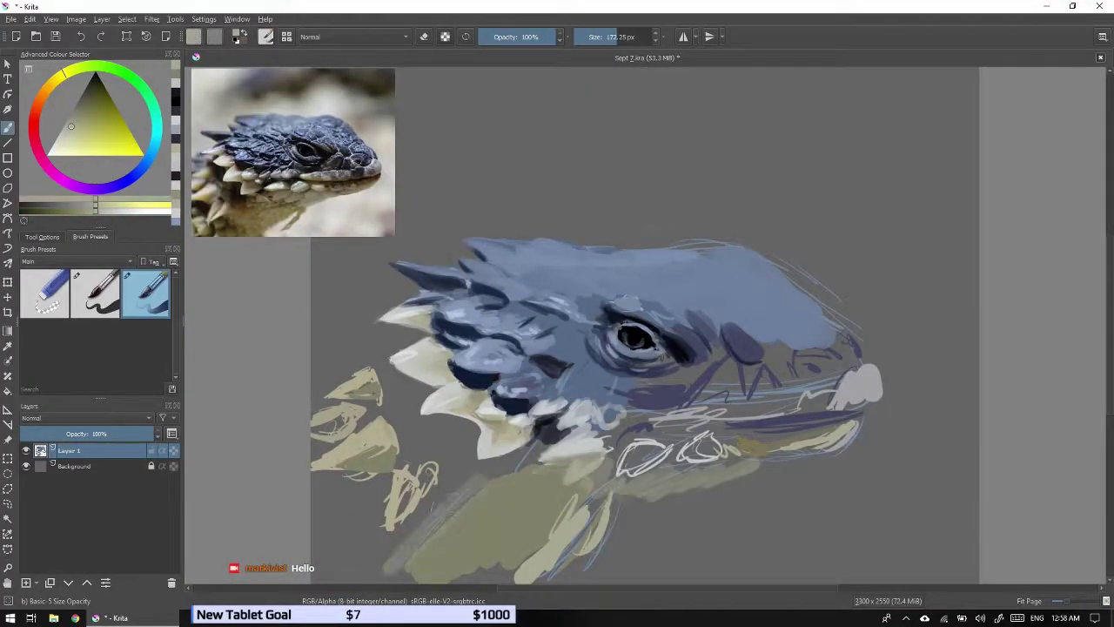
pyautogui.keyDown('ctrl'); pyautogui.click(435, 488); pyautogui.keyUp('ctrl')
pyautogui.moveTo(505, 431); pyautogui.dragTo(448, 483)
pyautogui.moveTo(396, 374); pyautogui.dragTo(466, 465)
# Trim the upper head outline and snout edge in greyish blue, with light grey along the lower jaw.
pyautogui.keyDown('ctrl'); pyautogui.click(879, 287); pyautogui.keyUp('ctrl')
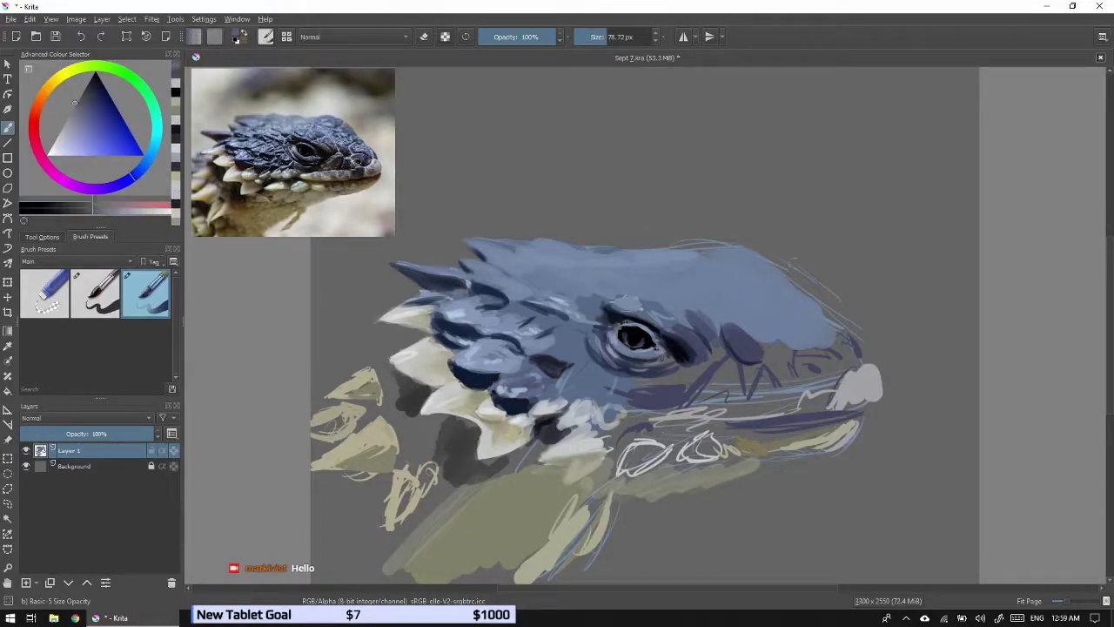
pyautogui.moveTo(857, 352); pyautogui.dragTo(697, 244)
pyautogui.moveTo(775, 287)
pyautogui.mouseDown()
pyautogui.moveTo(866, 396)
pyautogui.moveTo(780, 418)
pyautogui.mouseUp()
pyautogui.moveTo(827, 383)
pyautogui.mouseDown()
pyautogui.moveTo(662, 426)
pyautogui.moveTo(810, 400)
pyautogui.mouseUp()
# Sample several greyish blues, olive yellows and greens from the painting.
pyautogui.keyDown('ctrl'); pyautogui.click(803, 402); pyautogui.keyUp('ctrl')
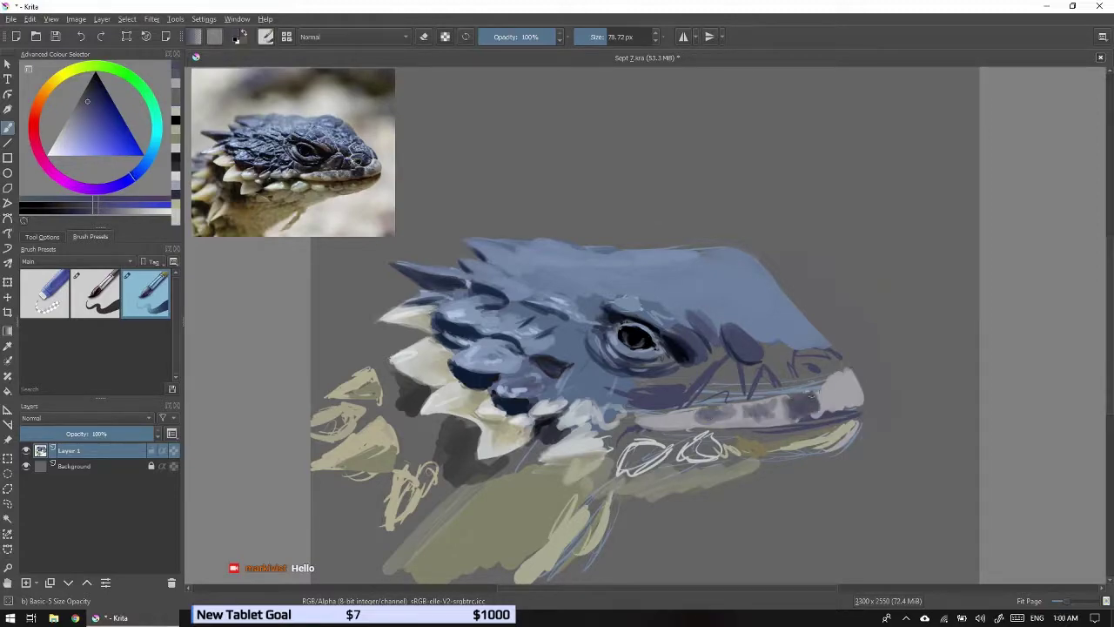
pyautogui.keyDown('ctrl'); pyautogui.click(817, 407); pyautogui.keyUp('ctrl')
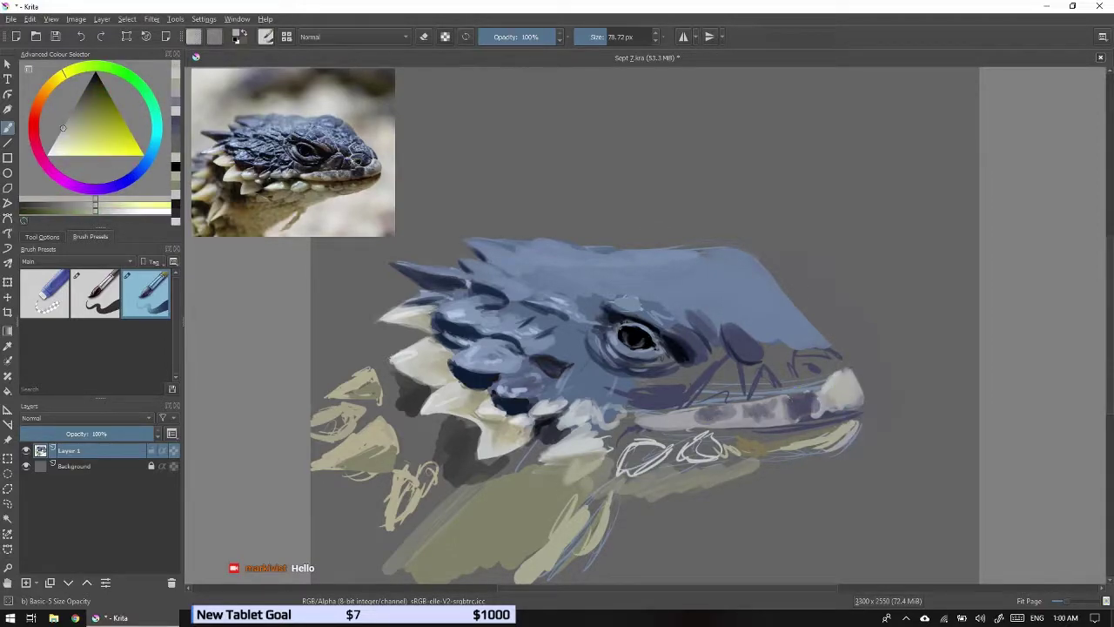
pyautogui.keyDown('ctrl'); pyautogui.click(651, 425); pyautogui.keyUp('ctrl')
pyautogui.keyDown('ctrl'); pyautogui.click(685, 421); pyautogui.keyUp('ctrl')
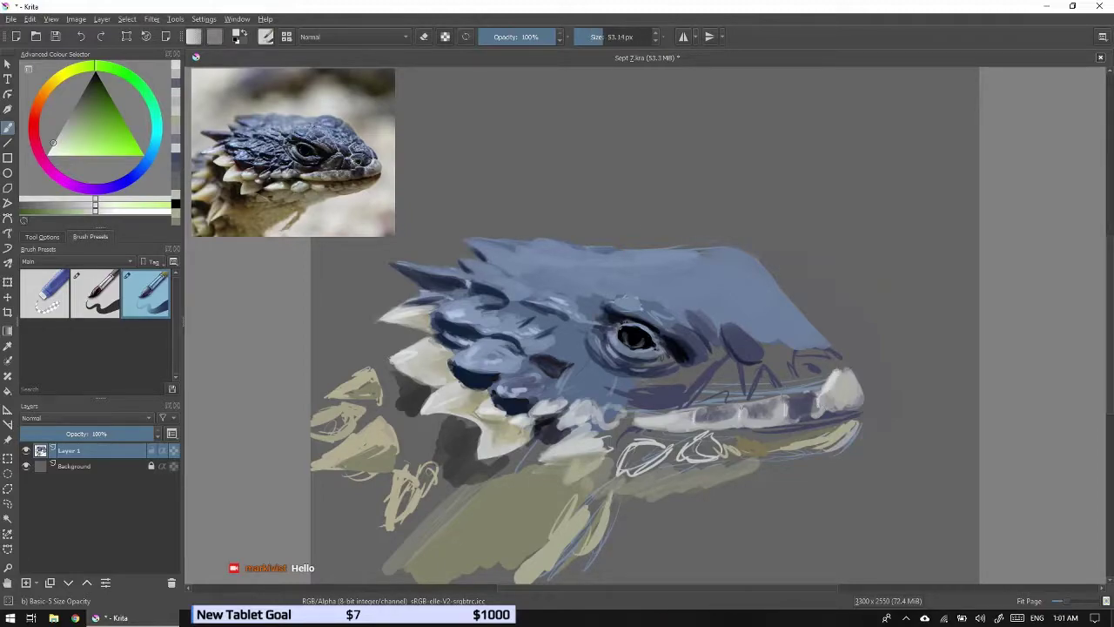
pyautogui.keyDown('ctrl'); pyautogui.click(726, 438); pyautogui.keyUp('ctrl')
pyautogui.keyDown('ctrl'); pyautogui.click(797, 397); pyautogui.keyUp('ctrl')
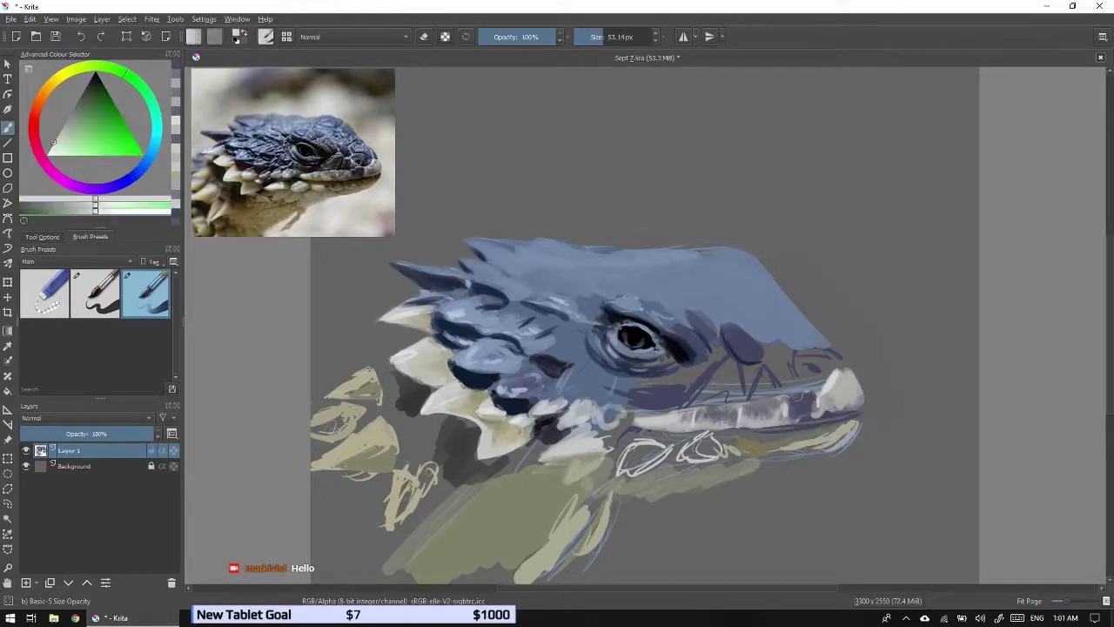
pyautogui.keyDown('ctrl'); pyautogui.click(747, 392); pyautogui.keyUp('ctrl')
# Pick dark greenish grey and saturated blue, then paint dark scale strokes on the snout.
pyautogui.keyDown('ctrl'); pyautogui.click(751, 248); pyautogui.keyUp('ctrl')
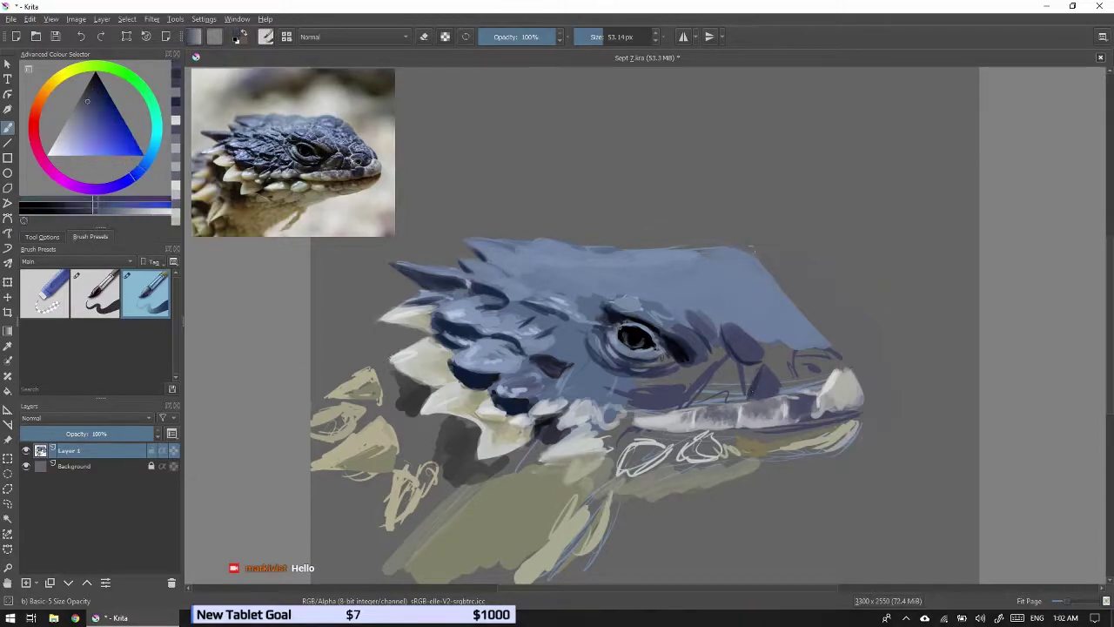
pyautogui.keyDown('ctrl'); pyautogui.click(693, 398); pyautogui.keyUp('ctrl')
pyautogui.keyDown('ctrl'); pyautogui.click(734, 383); pyautogui.keyUp('ctrl')
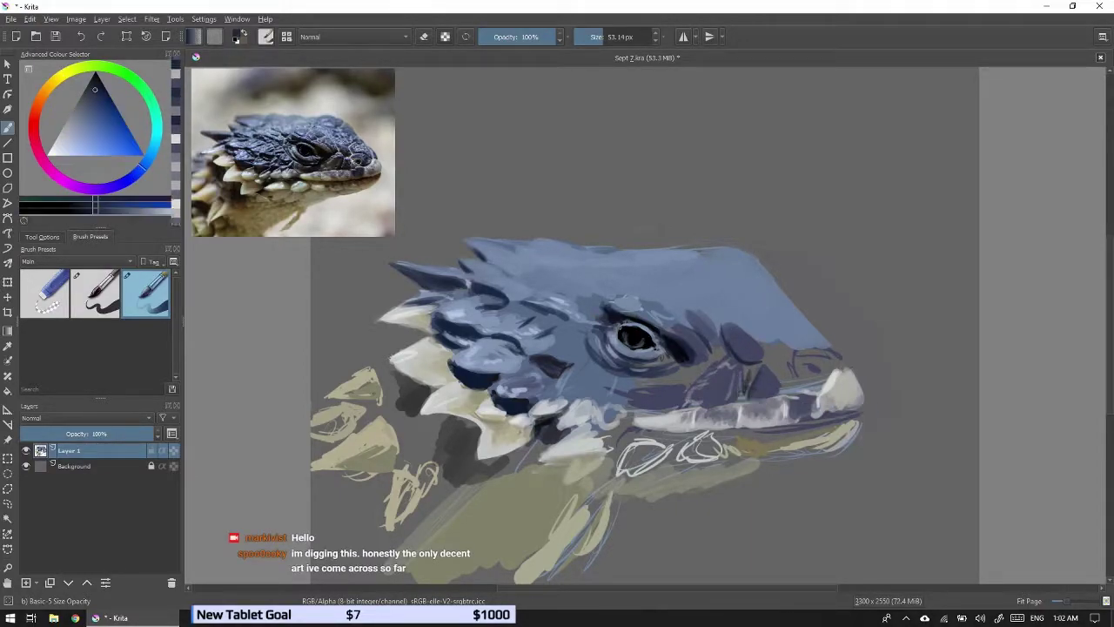
pyautogui.keyDown('ctrl'); pyautogui.click(736, 383); pyautogui.keyUp('ctrl')
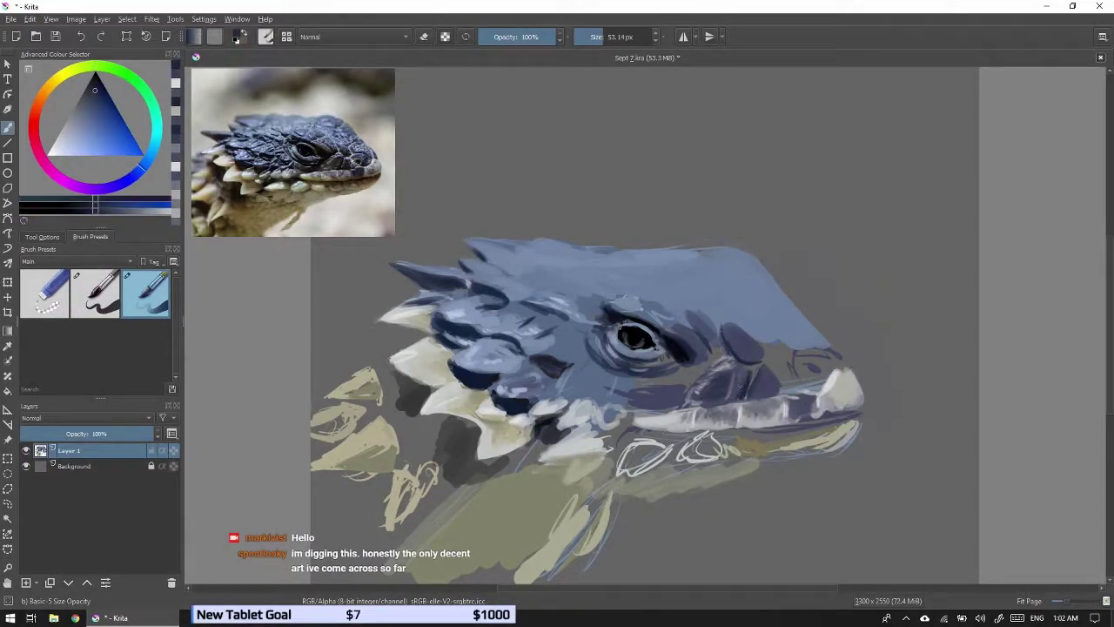
pyautogui.keyDown('ctrl'); pyautogui.click(760, 391); pyautogui.keyUp('ctrl')
pyautogui.moveTo(760, 390)
pyautogui.mouseDown()
pyautogui.moveTo(770, 370)
pyautogui.moveTo(802, 356)
pyautogui.moveTo(801, 373)
pyautogui.mouseUp()
pyautogui.keyDown('ctrl'); pyautogui.click(766, 383); pyautogui.keyUp('ctrl')
# Sample greyish blues and paint a dark blue stroke along the snout.
pyautogui.keyDown('ctrl'); pyautogui.click(754, 248); pyautogui.keyUp('ctrl')
pyautogui.keyDown('ctrl'); pyautogui.click(857, 414); pyautogui.keyUp('ctrl')
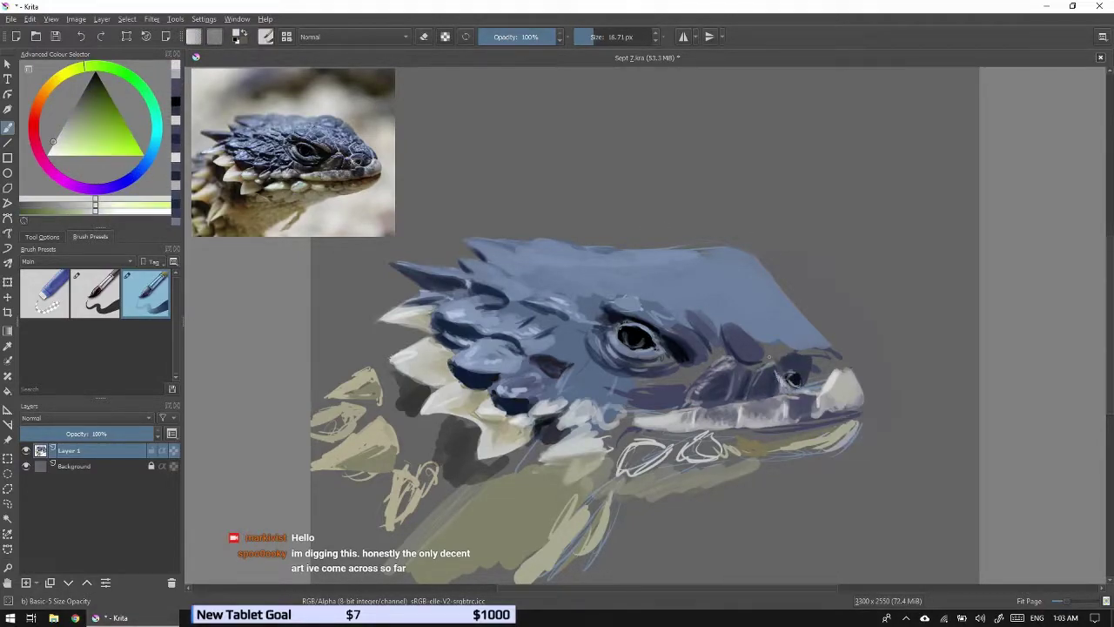
pyautogui.keyDown('ctrl'); pyautogui.click(714, 348); pyautogui.keyUp('ctrl')
pyautogui.keyDown('ctrl'); pyautogui.click(696, 344); pyautogui.keyUp('ctrl')
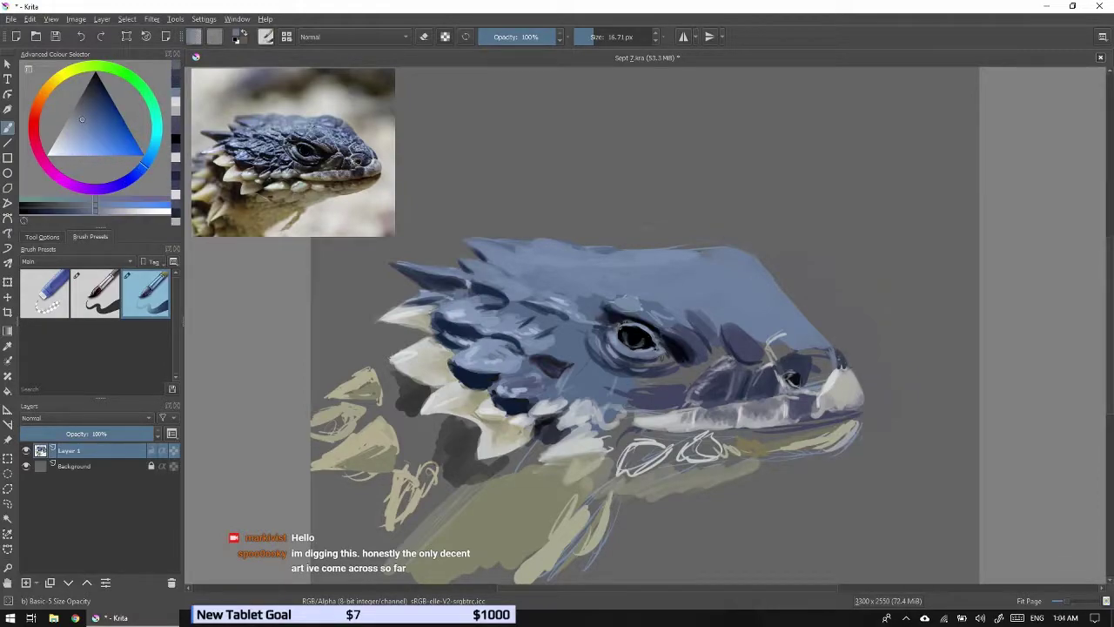
pyautogui.keyDown('ctrl'); pyautogui.click(683, 329); pyautogui.keyUp('ctrl')
pyautogui.moveTo(696, 344); pyautogui.dragTo(761, 335)
# Paint the dark nostril onto the snout.
pyautogui.keyDown('ctrl'); pyautogui.click(801, 348); pyautogui.keyUp('ctrl')
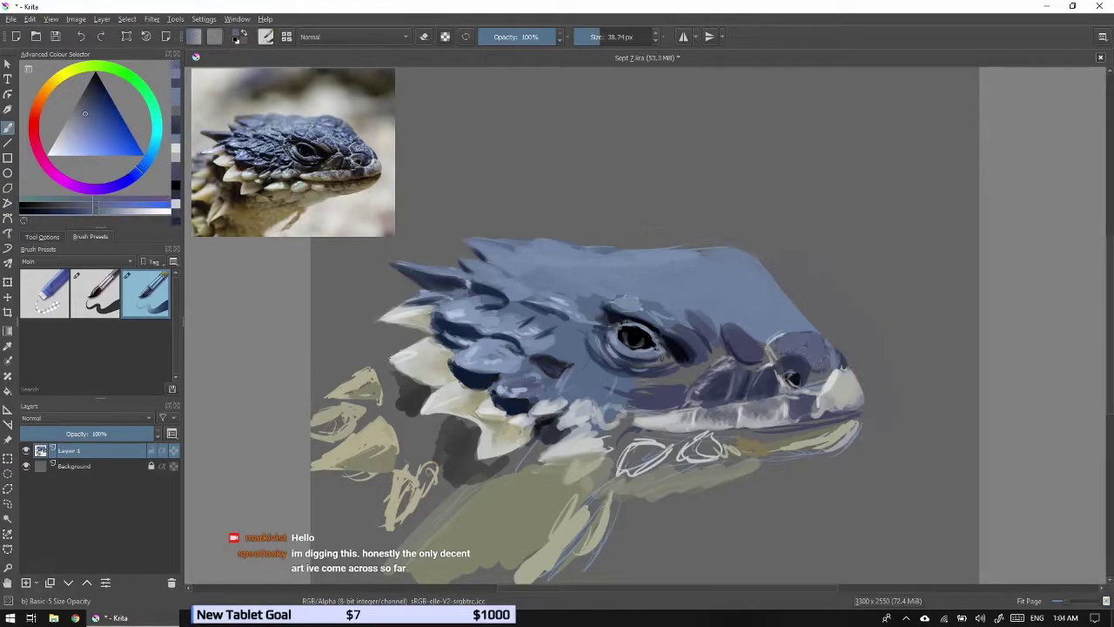
pyautogui.keyDown('ctrl'); pyautogui.click(753, 396); pyautogui.keyUp('ctrl')
pyautogui.keyDown('ctrl'); pyautogui.click(783, 382); pyautogui.keyUp('ctrl')
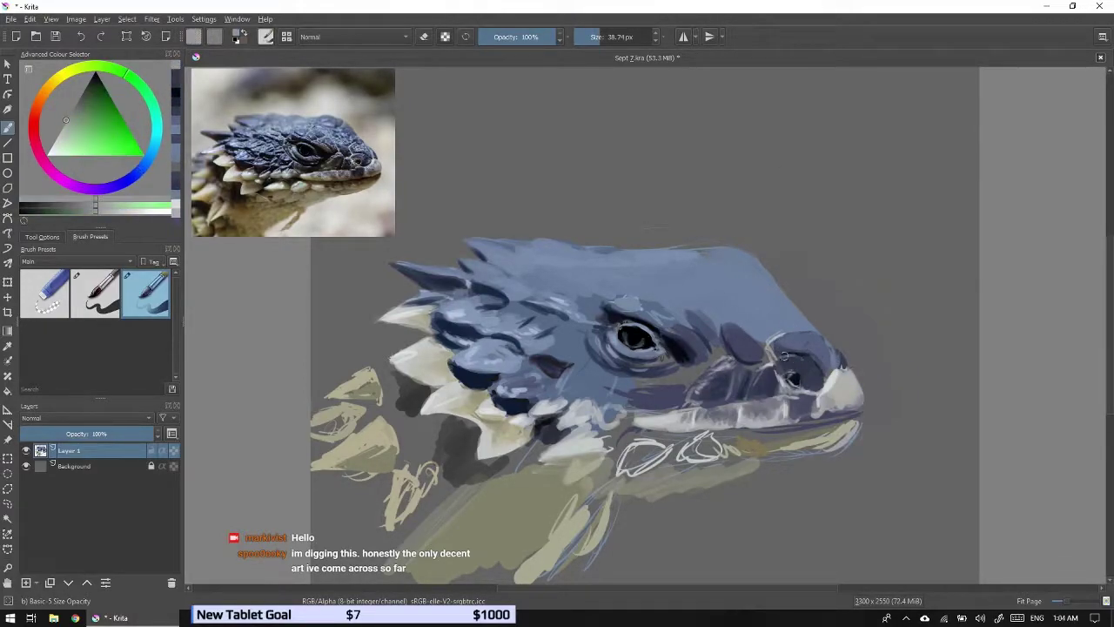
pyautogui.moveTo(779, 373); pyautogui.dragTo(797, 383)
pyautogui.keyDown('ctrl'); pyautogui.click(800, 349); pyautogui.keyUp('ctrl')
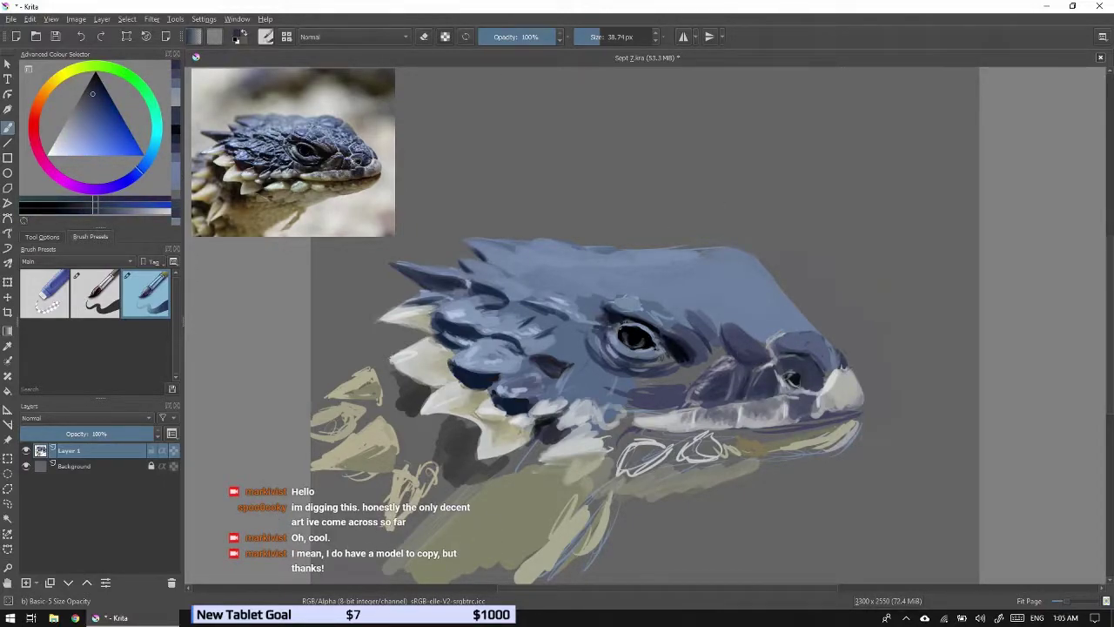
# Paint dark blue strokes on the snout and darken the area around the eye and cheek.
pyautogui.keyDown('ctrl'); pyautogui.click(661, 374); pyautogui.keyUp('ctrl')
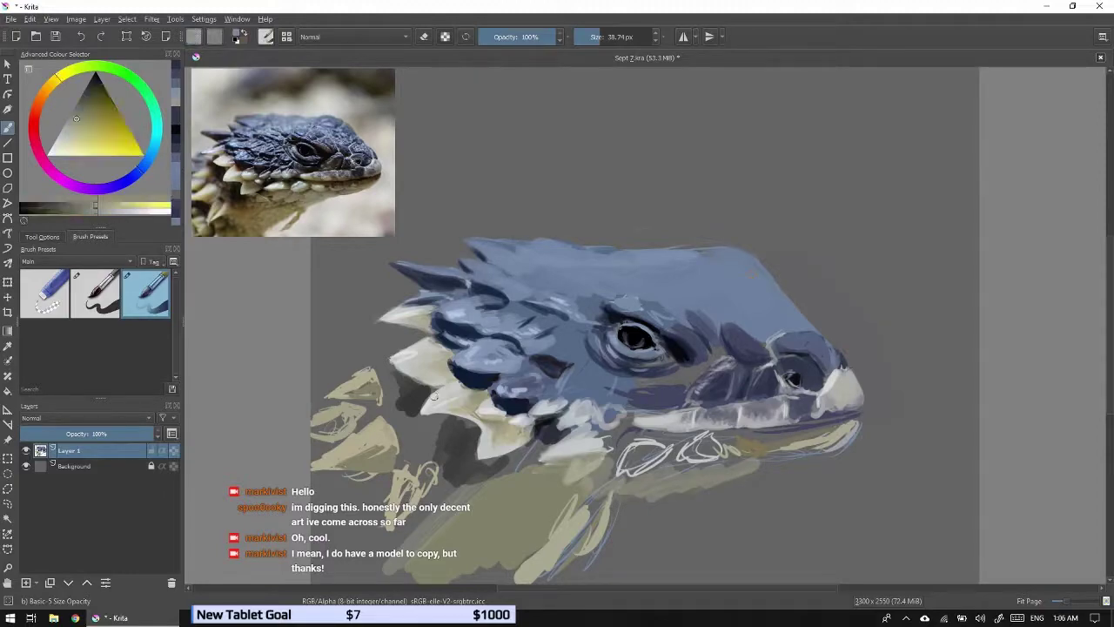
pyautogui.keyDown('ctrl'); pyautogui.click(670, 383); pyautogui.keyUp('ctrl')
pyautogui.moveTo(644, 370); pyautogui.dragTo(692, 401)
pyautogui.keyDown('ctrl'); pyautogui.click(681, 379); pyautogui.keyUp('ctrl')
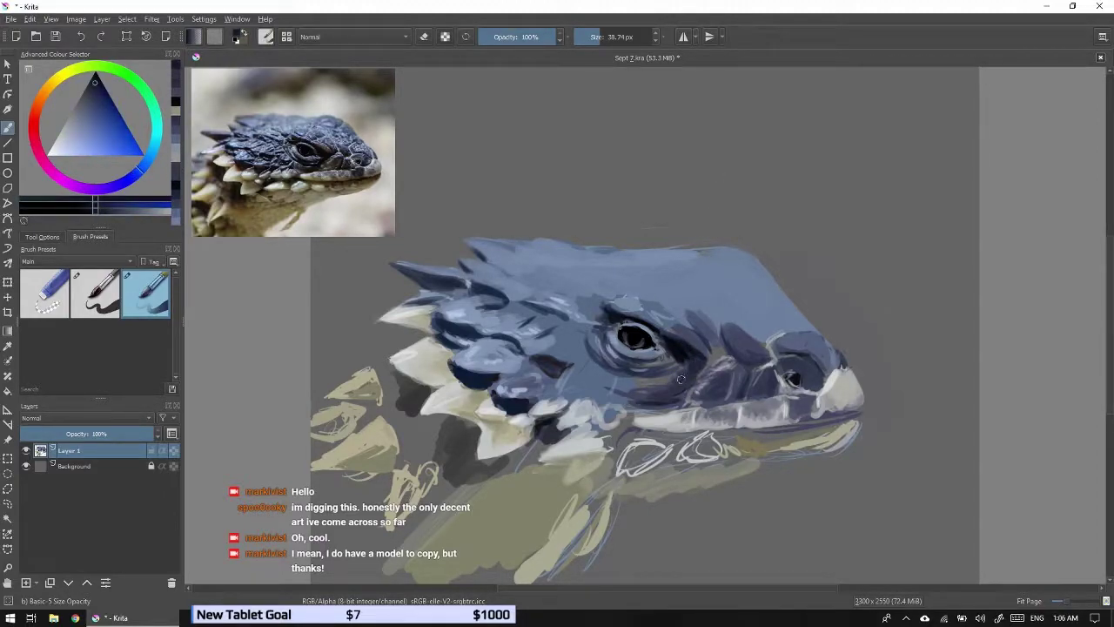
pyautogui.moveTo(623, 372); pyautogui.dragTo(670, 370)
# Add a small pale khaki patch near the jaw.
pyautogui.keyDown('ctrl'); pyautogui.click(618, 403); pyautogui.keyUp('ctrl')
pyautogui.moveTo(605, 400)
pyautogui.mouseDown()
pyautogui.moveTo(640, 407)
pyautogui.moveTo(627, 425)
pyautogui.mouseUp()
pyautogui.keyDown('ctrl'); pyautogui.click(621, 402); pyautogui.keyUp('ctrl')
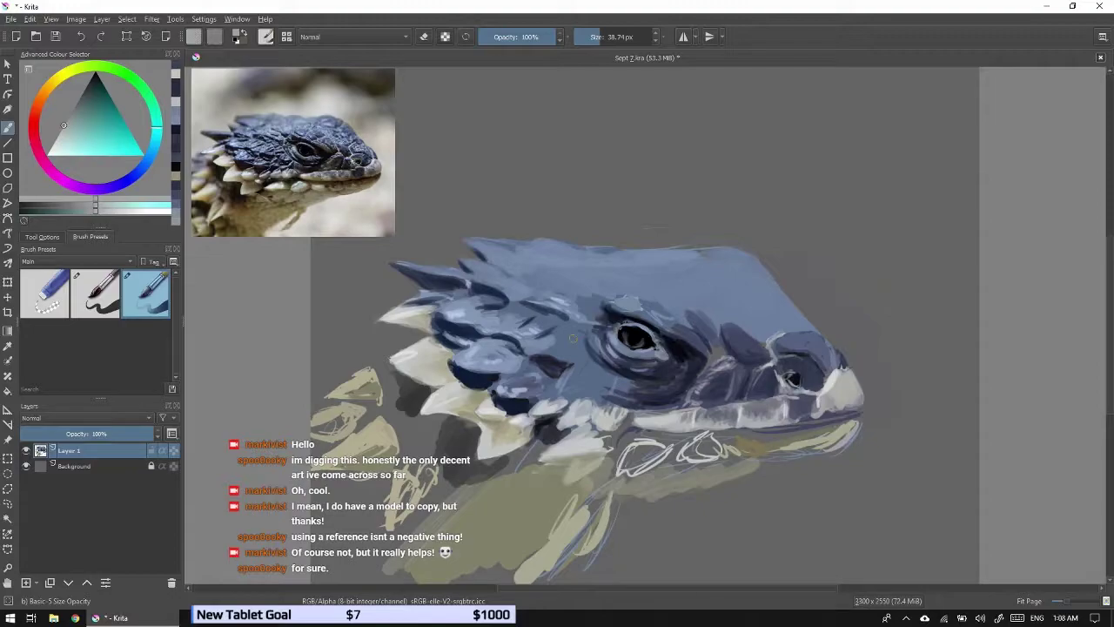
# Paint a light blue-grey stroke above the eye and small dark strokes around it.
pyautogui.keyDown('ctrl'); pyautogui.click(557, 488); pyautogui.keyUp('ctrl')
pyautogui.keyDown('ctrl'); pyautogui.click(679, 365); pyautogui.keyUp('ctrl')
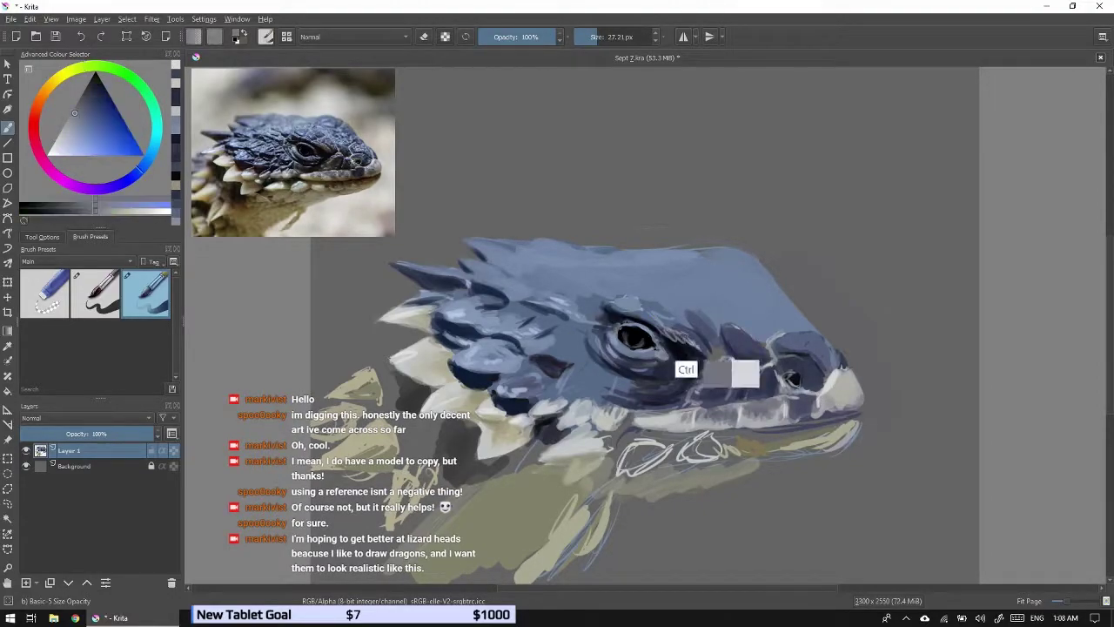
pyautogui.moveTo(707, 341)
pyautogui.mouseDown()
pyautogui.moveTo(642, 308)
pyautogui.moveTo(667, 323)
pyautogui.mouseUp()
pyautogui.keyDown('ctrl'); pyautogui.click(628, 284); pyautogui.keyUp('ctrl')
pyautogui.keyDown('ctrl'); pyautogui.click(634, 336); pyautogui.keyUp('ctrl')
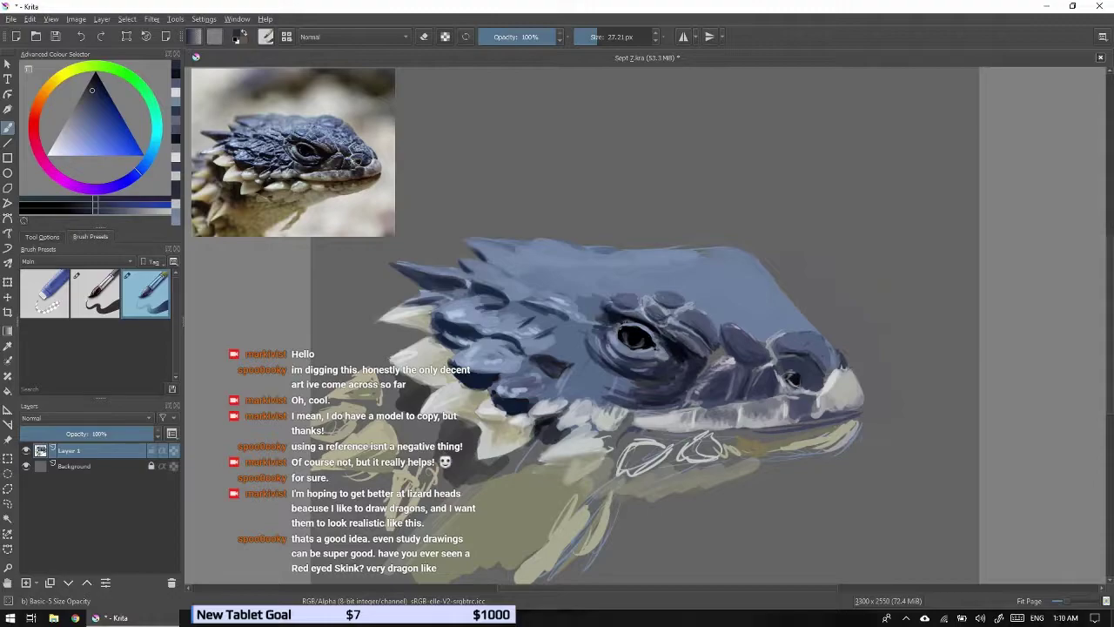
# Sample darker blues and olive tones, then swap back to blue-grey.
pyautogui.keyDown('ctrl'); pyautogui.click(678, 365); pyautogui.keyUp('ctrl')
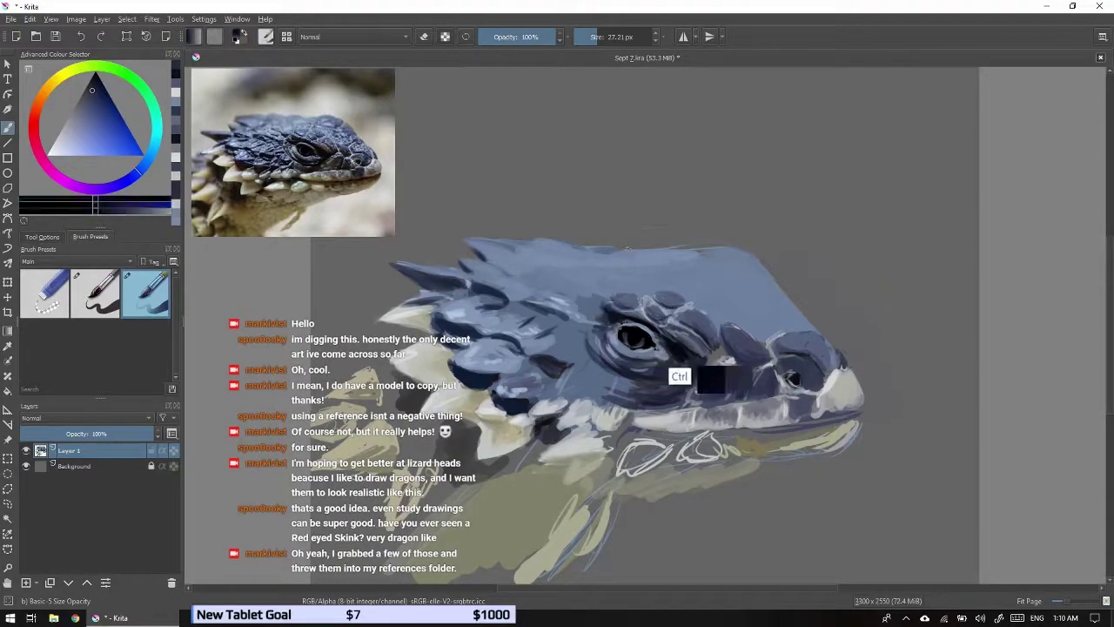
pyautogui.keyDown('ctrl'); pyautogui.click(540, 311); pyautogui.keyUp('ctrl')
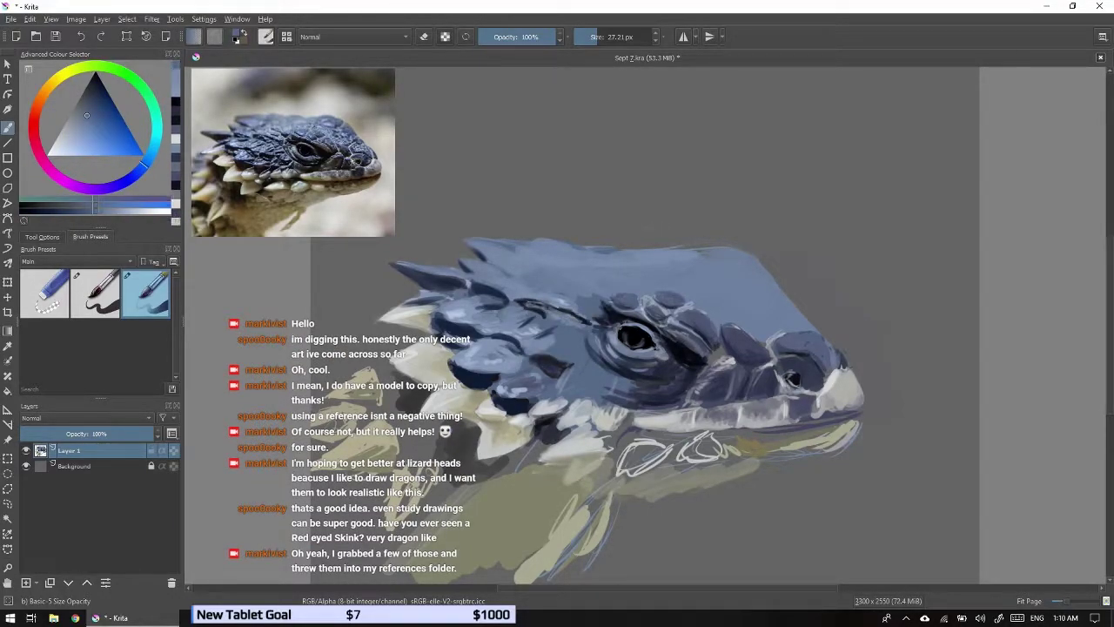
pyautogui.keyDown('ctrl'); pyautogui.click(468, 320); pyautogui.keyUp('ctrl')
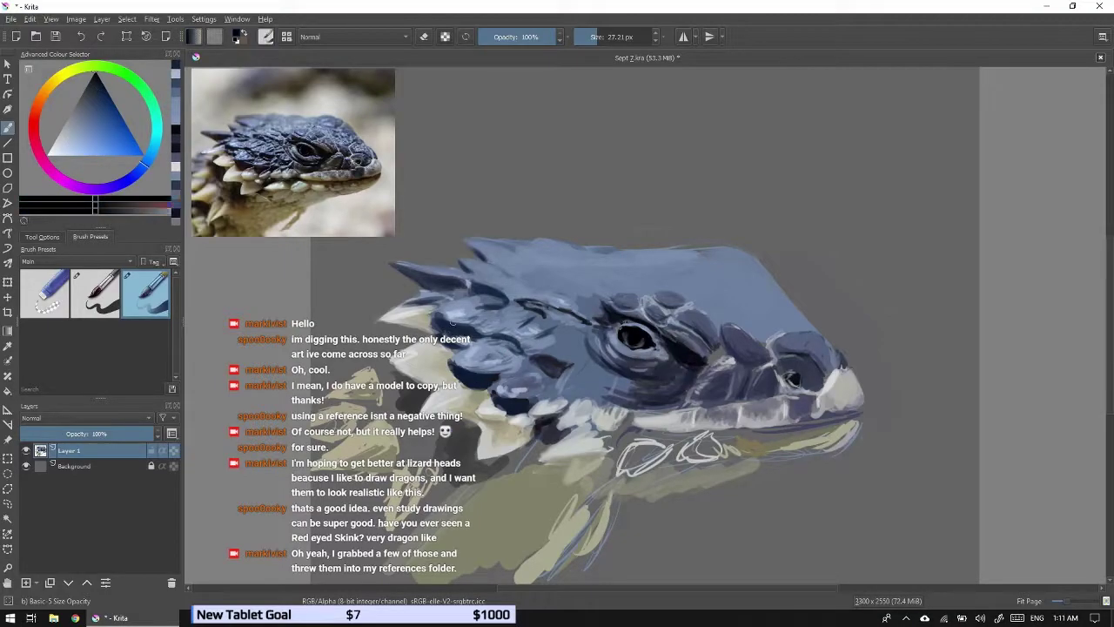
pyautogui.keyDown('ctrl'); pyautogui.click(427, 357); pyautogui.keyUp('ctrl')
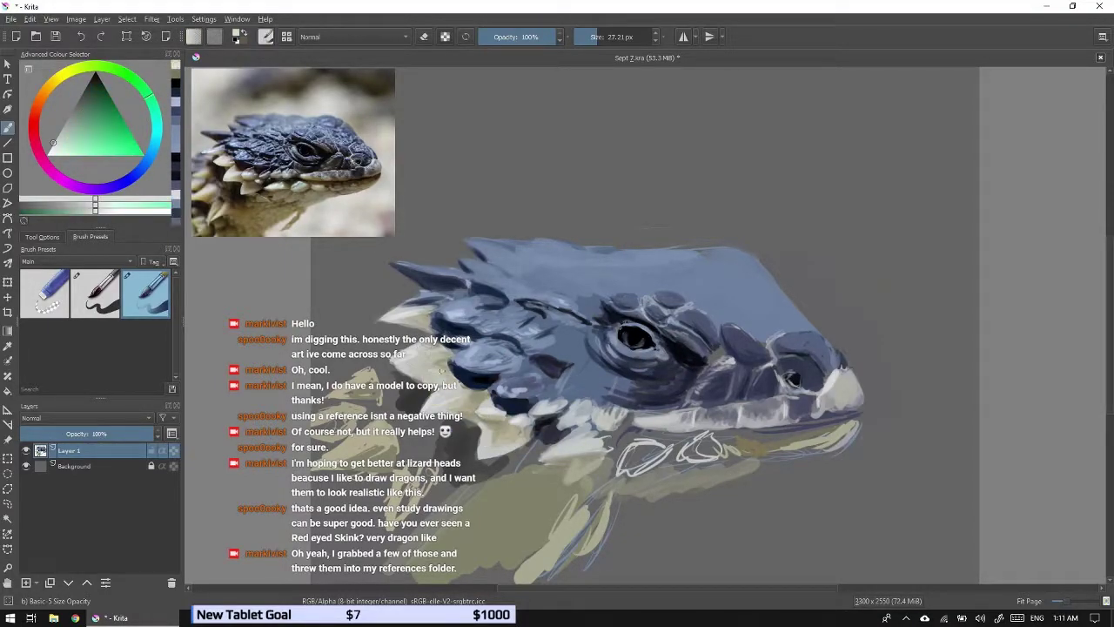
pyautogui.keyDown('ctrl'); pyautogui.click(397, 289); pyautogui.keyUp('ctrl')
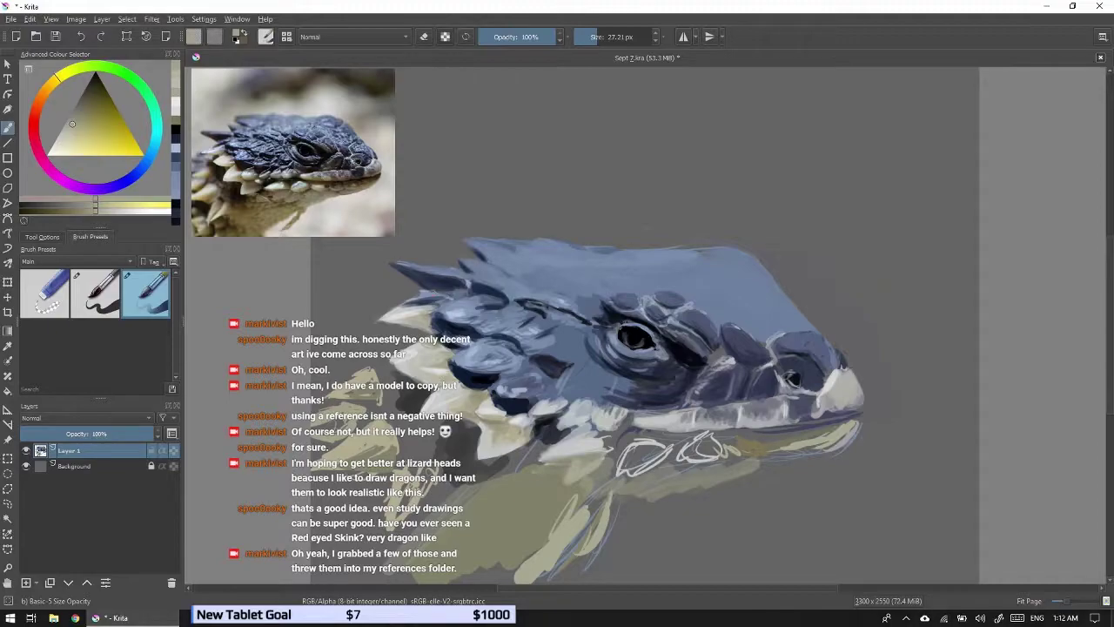
pyautogui.press('x')
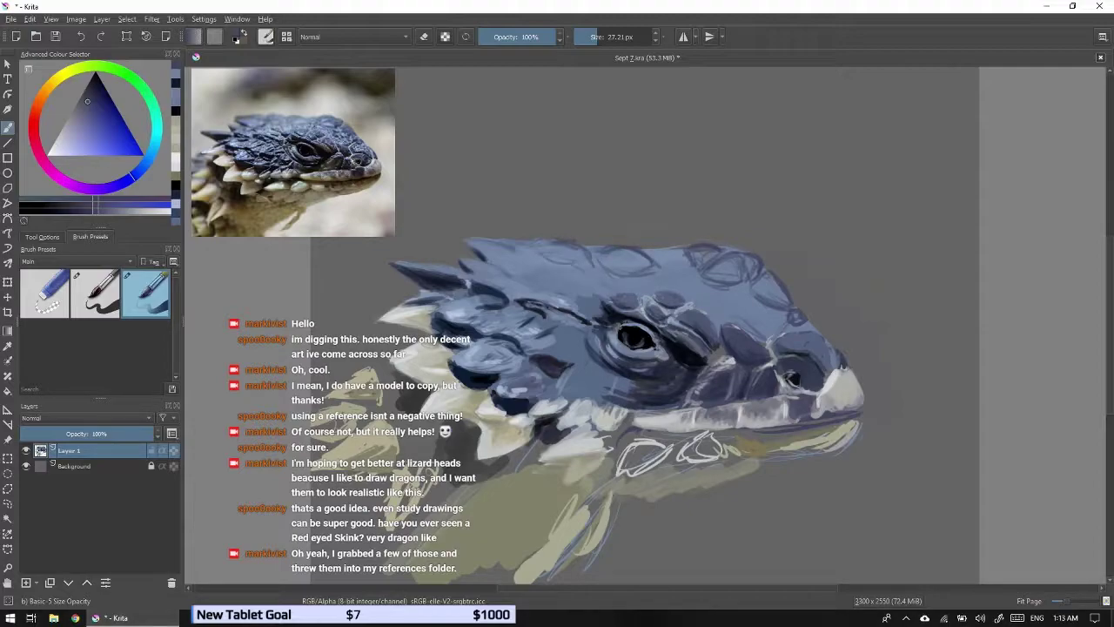
# Sample lighter blue-greys from the head and snout for scale highlights.
pyautogui.keyDown('ctrl'); pyautogui.click(627, 296); pyautogui.keyUp('ctrl')
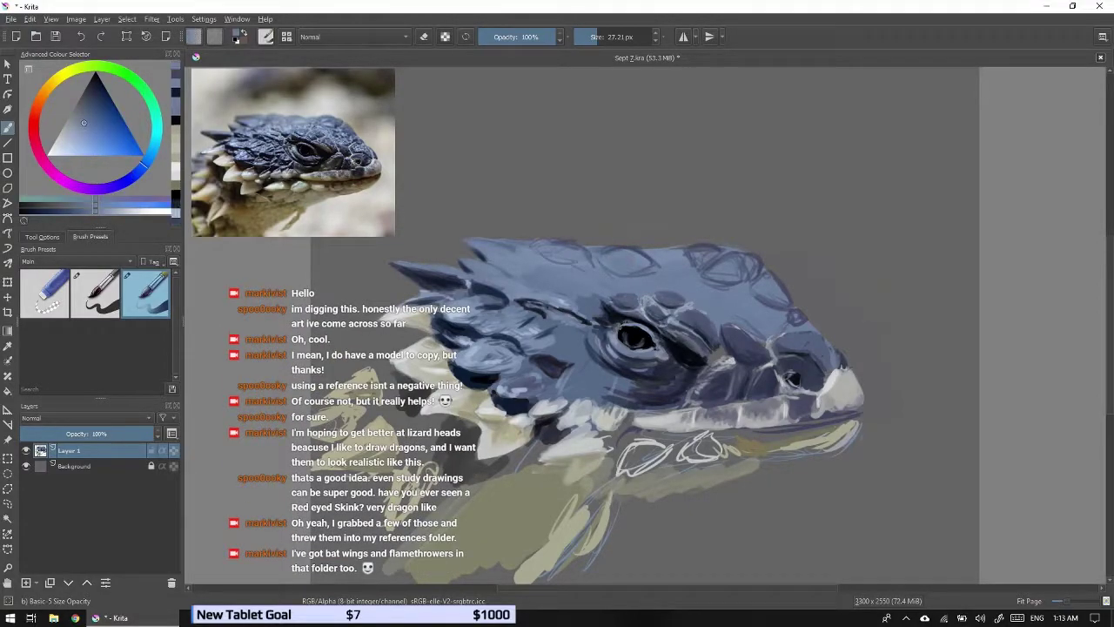
pyautogui.keyDown('ctrl'); pyautogui.click(731, 263); pyautogui.keyUp('ctrl')
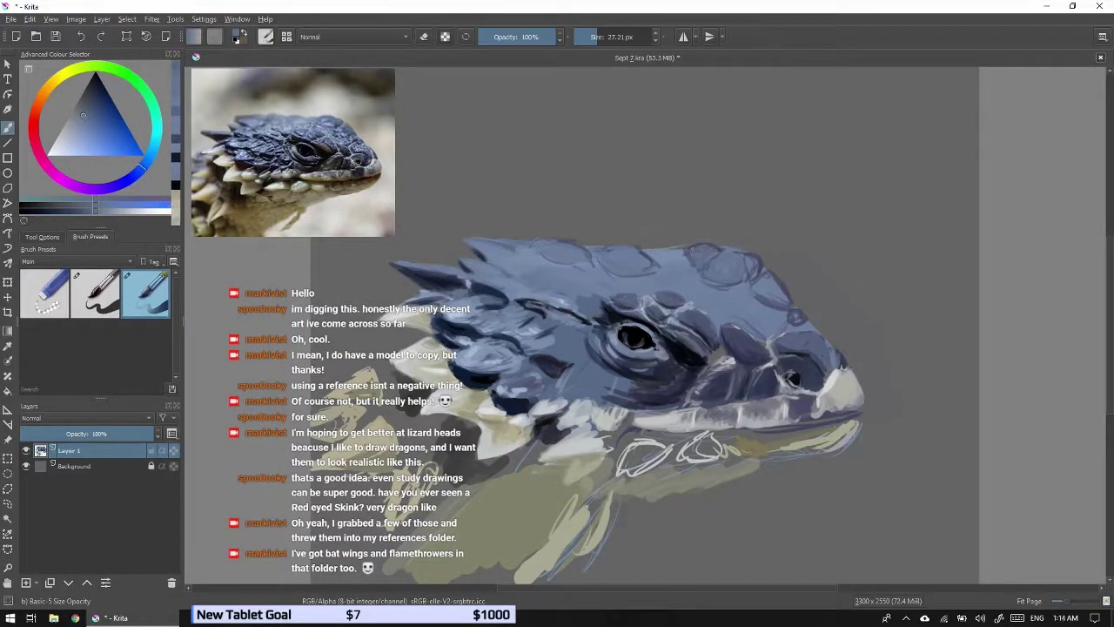
pyautogui.keyDown('ctrl'); pyautogui.click(784, 373); pyautogui.keyUp('ctrl')
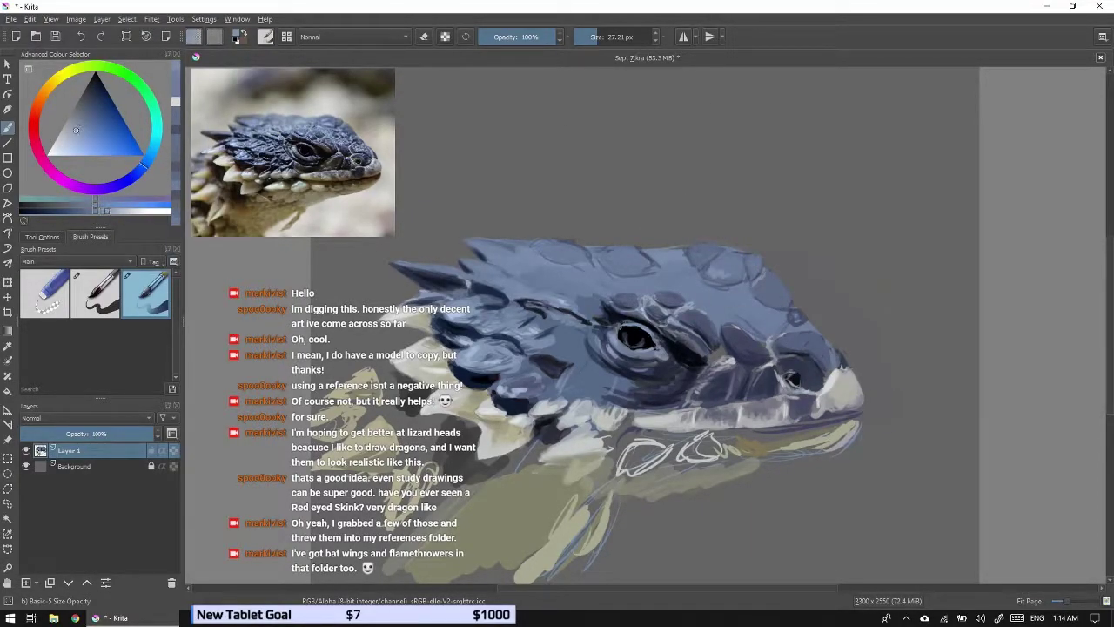
pyautogui.keyDown('ctrl'); pyautogui.click(715, 270); pyautogui.keyUp('ctrl')
pyautogui.keyDown('ctrl'); pyautogui.click(705, 260); pyautogui.keyUp('ctrl')
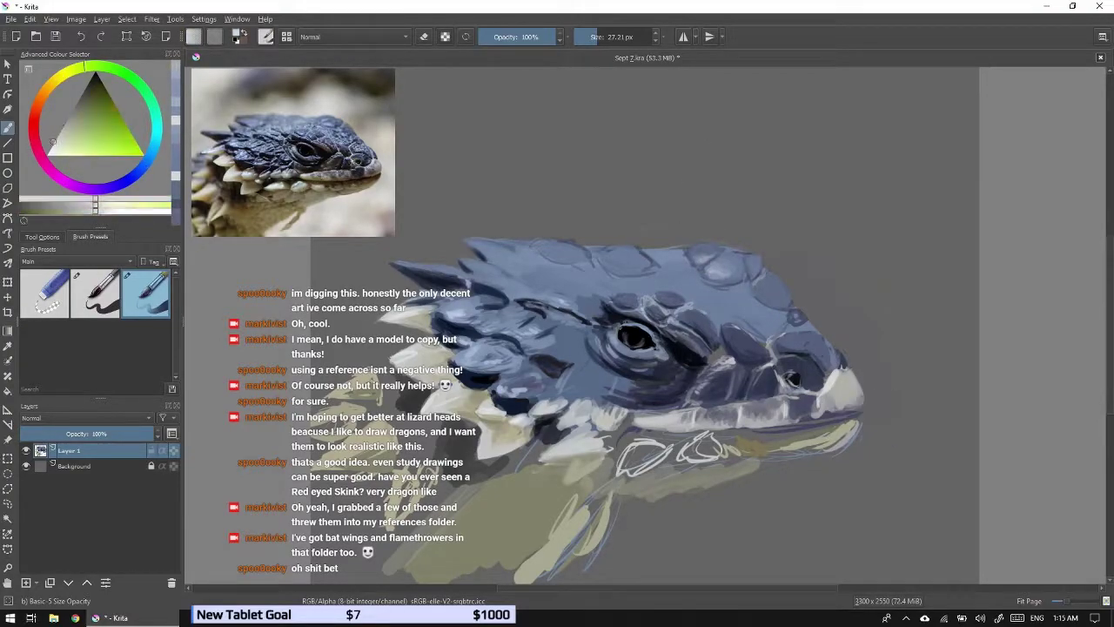
pyautogui.keyDown('ctrl'); pyautogui.click(677, 262); pyautogui.keyUp('ctrl')
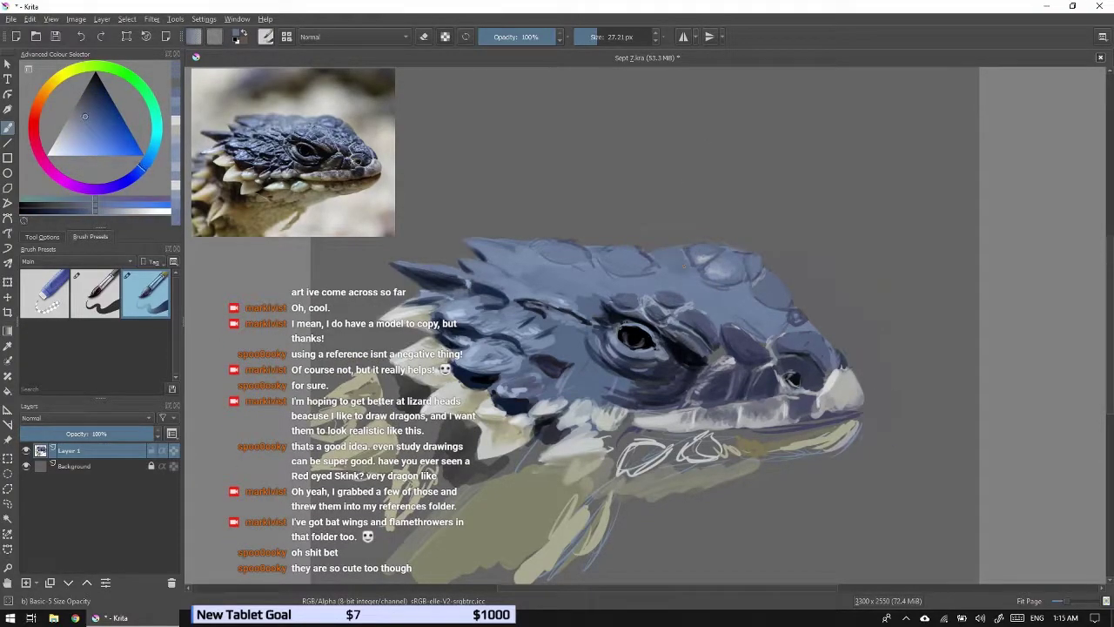
pyautogui.keyDown('ctrl'); pyautogui.click(671, 188); pyautogui.keyUp('ctrl')
# Shrink the brush, sample near-white and pale khaki, and start transforming the upper head.
pyautogui.press('[')
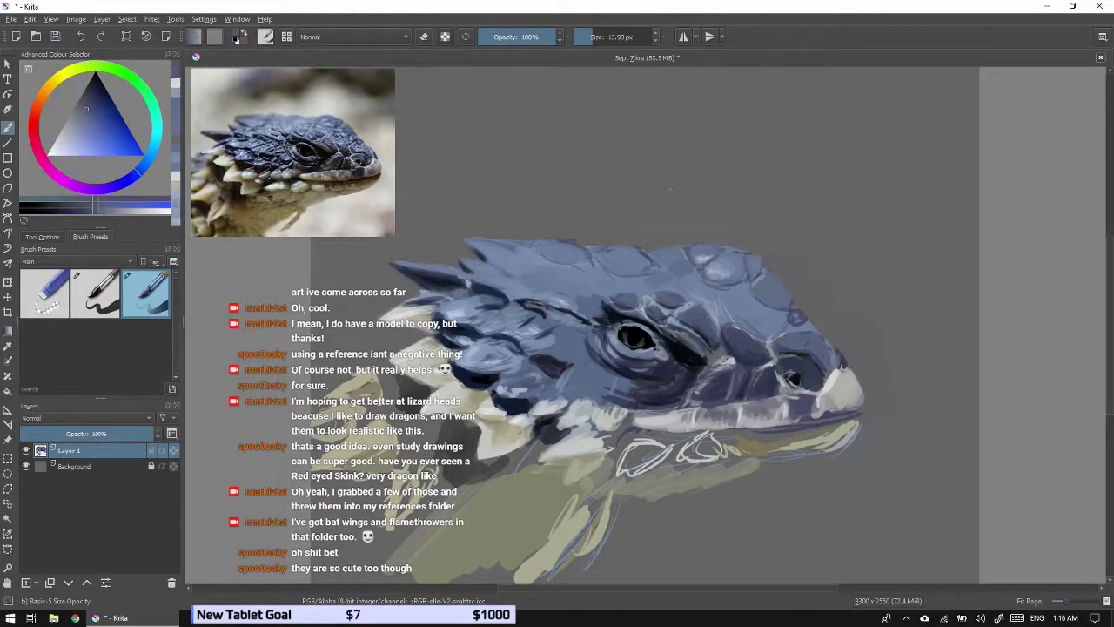
pyautogui.keyDown('ctrl'); pyautogui.click(831, 392); pyautogui.keyUp('ctrl')
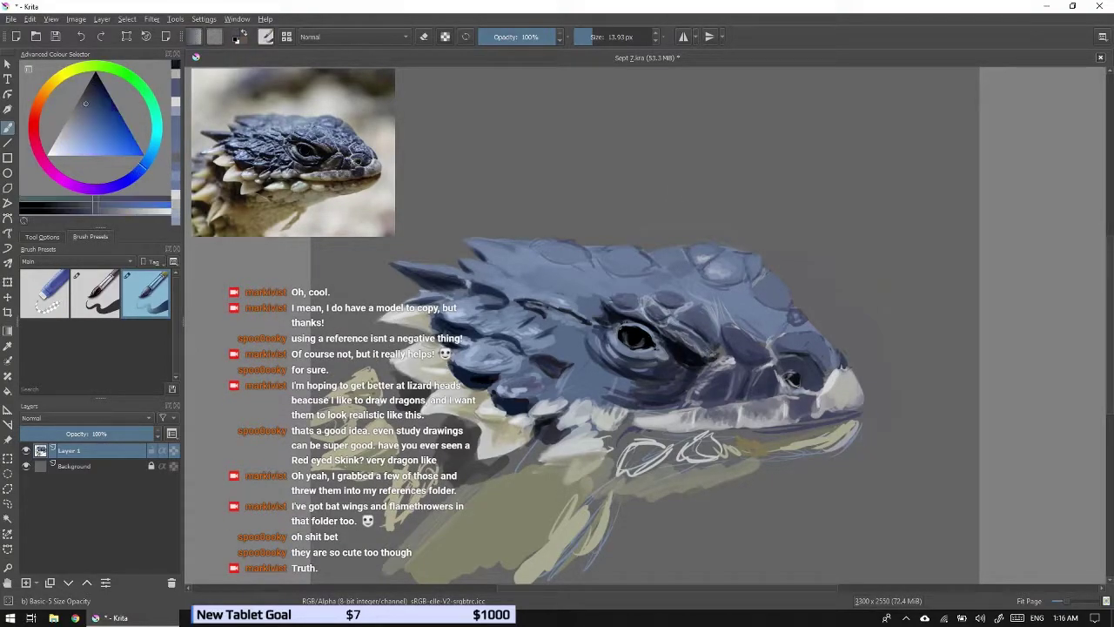
pyautogui.keyDown('ctrl'); pyautogui.click(540, 526); pyautogui.keyUp('ctrl')
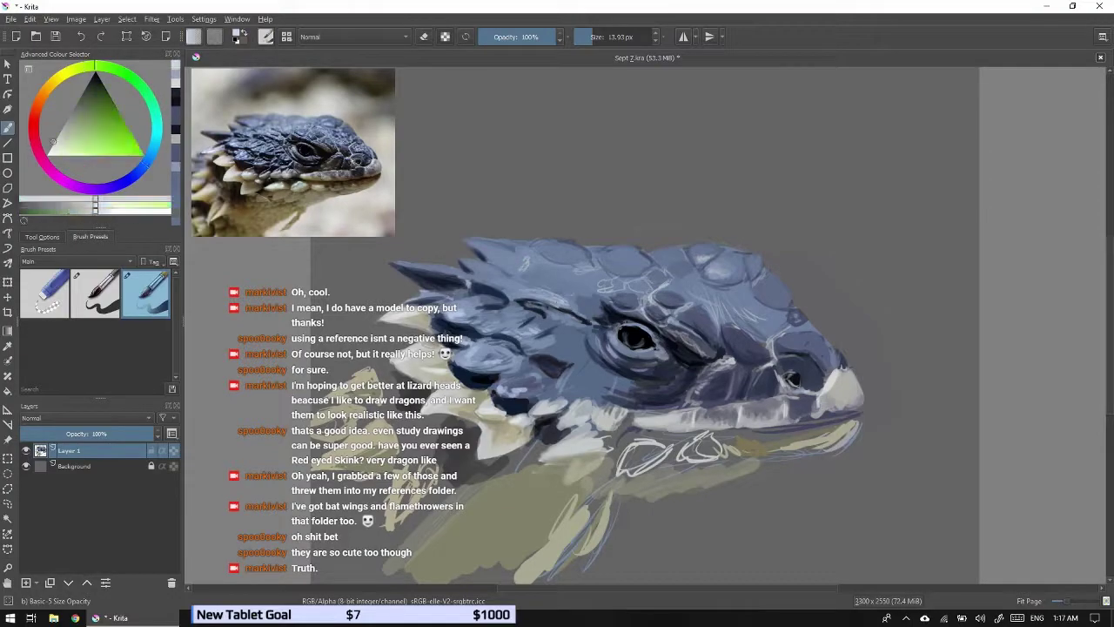
pyautogui.hotkey('ctrl', 't')
# Apply the transform, return to the brush, and pick lighter grey-blues.
pyautogui.press('Return')
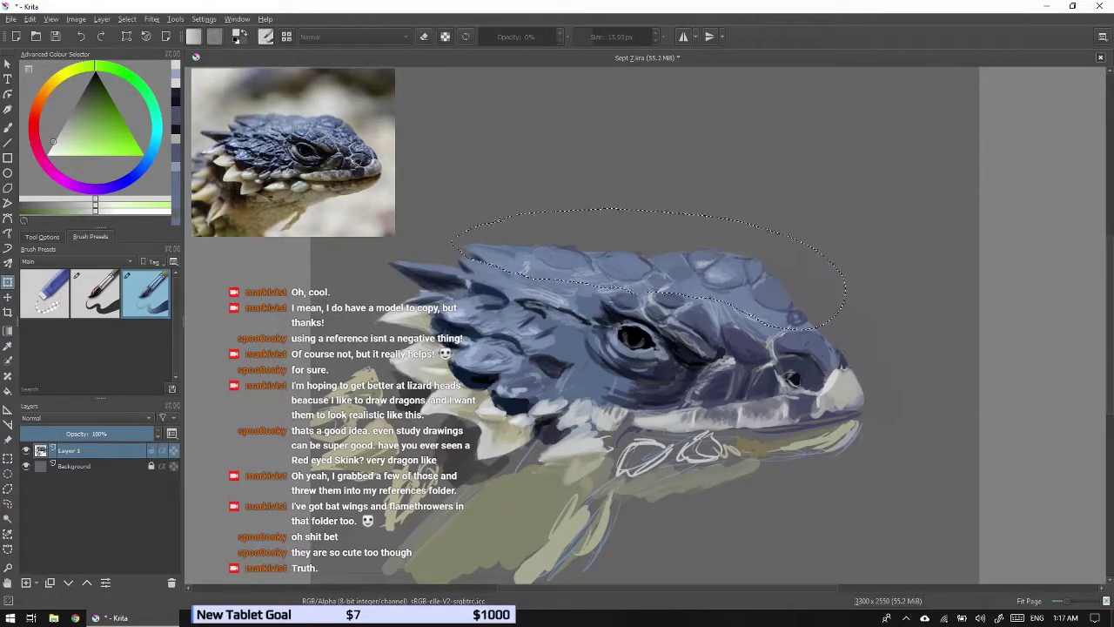
pyautogui.press('b')
pyautogui.keyDown('ctrl'); pyautogui.click(609, 287); pyautogui.keyUp('ctrl')
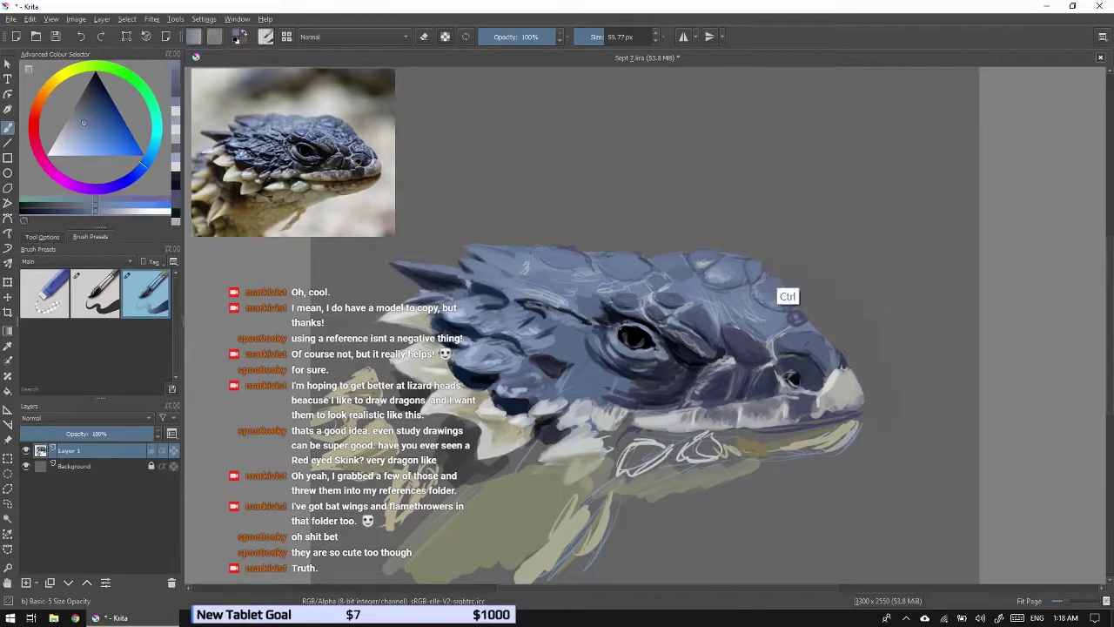
pyautogui.keyDown('ctrl'); pyautogui.click(842, 366); pyautogui.keyUp('ctrl')
# Paint a pale highlight along the lower jaw and a dark grey-blue line beneath it.
pyautogui.keyDown('ctrl'); pyautogui.click(766, 418); pyautogui.keyUp('ctrl')
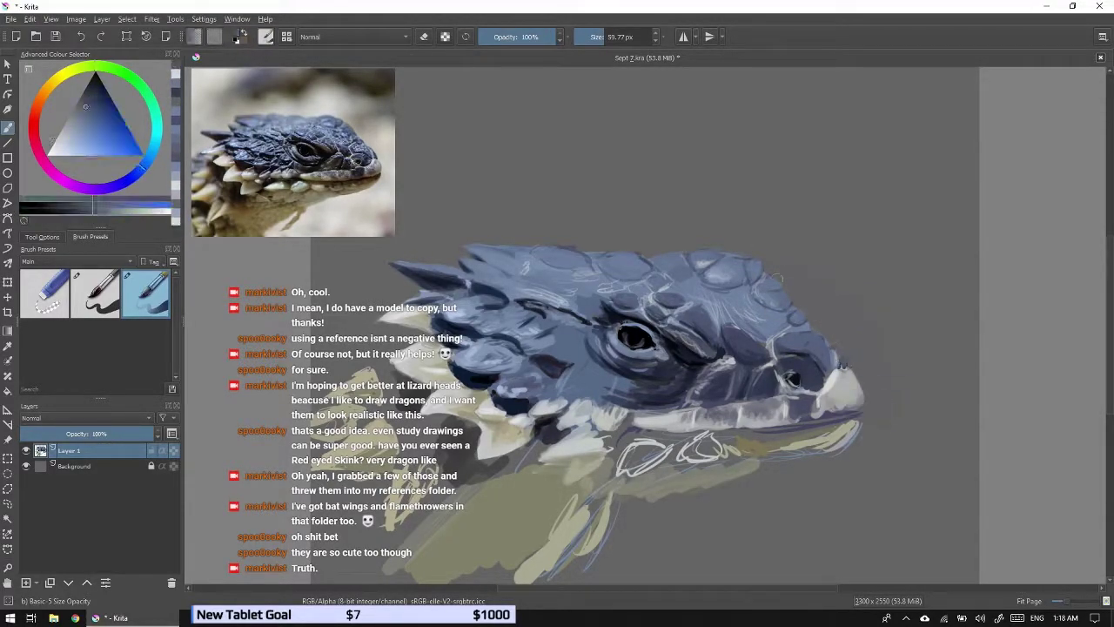
pyautogui.moveTo(758, 420); pyautogui.dragTo(837, 425)
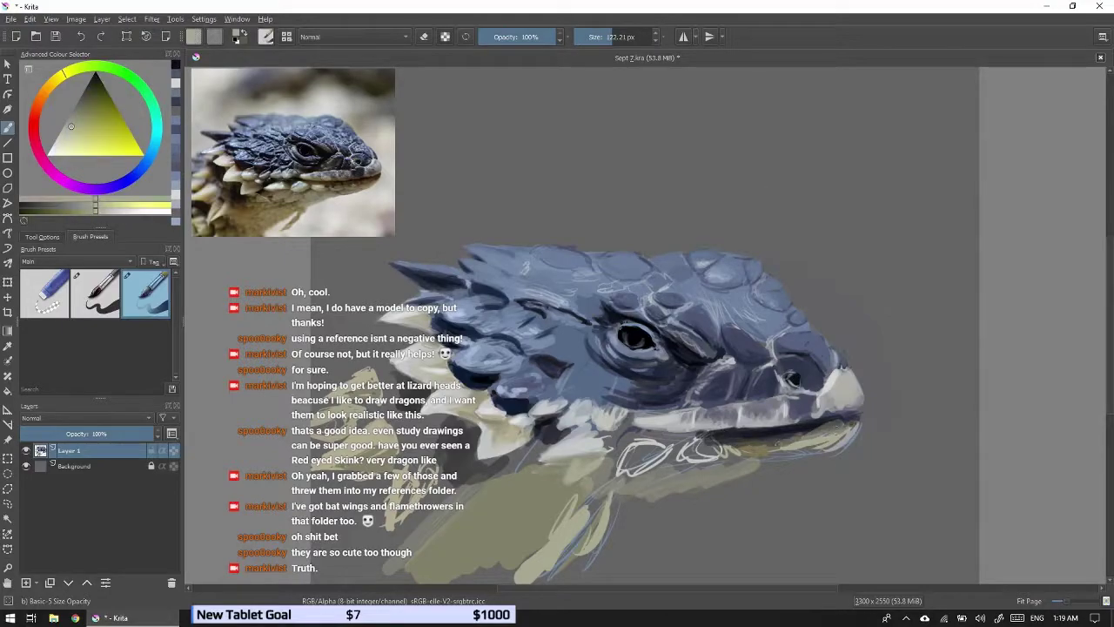
pyautogui.keyDown('ctrl'); pyautogui.click(810, 427); pyautogui.keyUp('ctrl')
pyautogui.moveTo(713, 436)
pyautogui.mouseDown()
pyautogui.moveTo(839, 419)
pyautogui.moveTo(738, 428)
pyautogui.moveTo(831, 444)
pyautogui.moveTo(634, 494)
pyautogui.moveTo(738, 452)
pyautogui.mouseUp()
# Add pale dabs along the lower jaw using a colour from the reference photo.
pyautogui.keyDown('ctrl'); pyautogui.click(352, 161); pyautogui.keyUp('ctrl')
pyautogui.keyDown('ctrl'); pyautogui.click(818, 453); pyautogui.keyUp('ctrl')
pyautogui.keyDown('ctrl'); pyautogui.click(788, 452); pyautogui.keyUp('ctrl')
pyautogui.keyDown('ctrl'); pyautogui.click(645, 492); pyautogui.keyUp('ctrl')
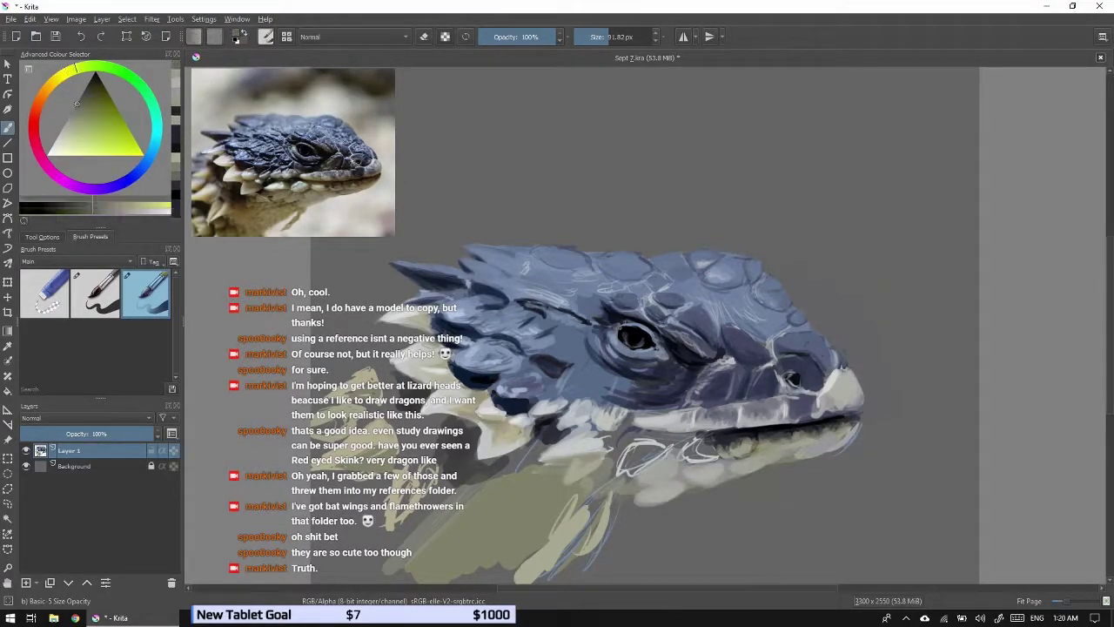
# Paint warm brown shading under the lower jaw.
pyautogui.keyDown('ctrl'); pyautogui.click(356, 161); pyautogui.keyUp('ctrl')
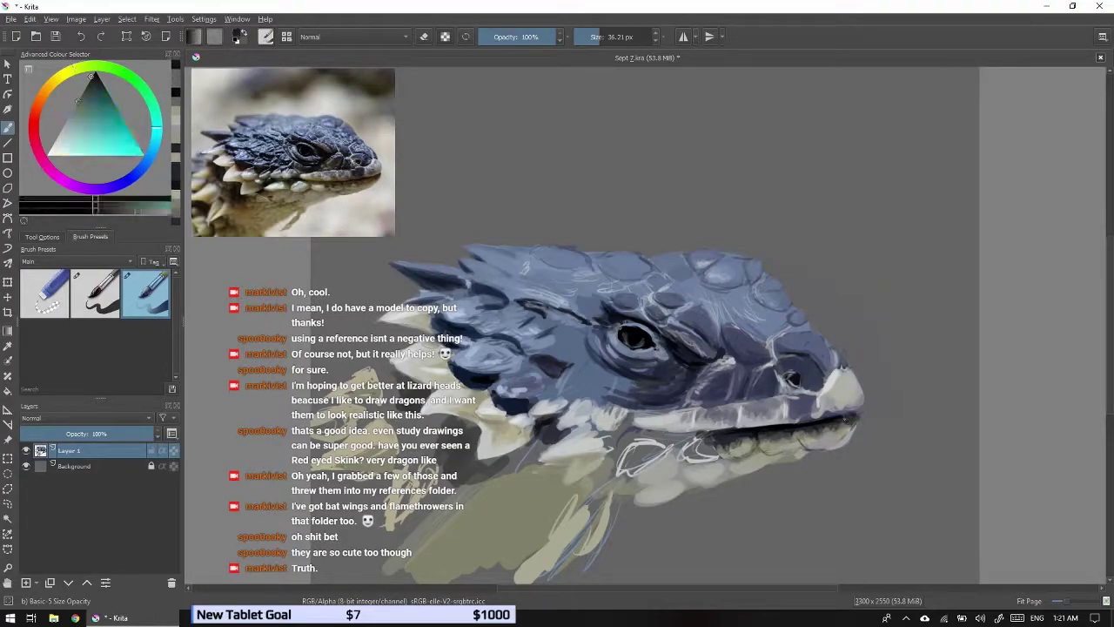
pyautogui.keyDown('ctrl'); pyautogui.click(823, 457); pyautogui.keyUp('ctrl')
pyautogui.keyDown('ctrl'); pyautogui.click(797, 376); pyautogui.keyUp('ctrl')
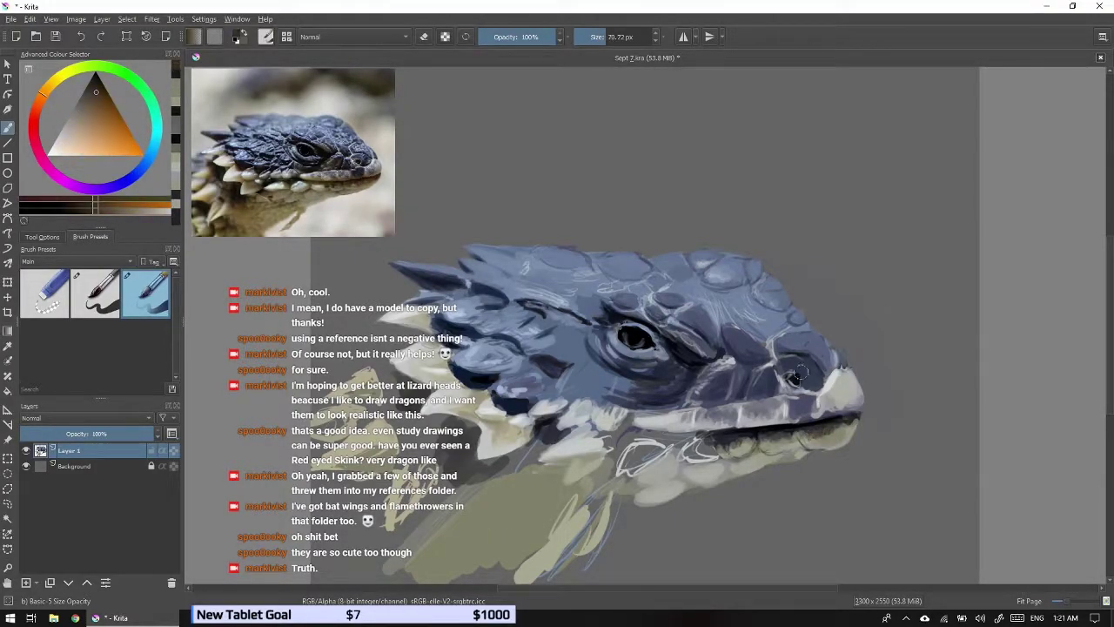
pyautogui.moveTo(435, 552); pyautogui.dragTo(557, 492)
# Paint blue-grey strokes around the jaw and eye, then sample pale cream and blue-grey.
pyautogui.keyDown('ctrl'); pyautogui.click(522, 479); pyautogui.keyUp('ctrl')
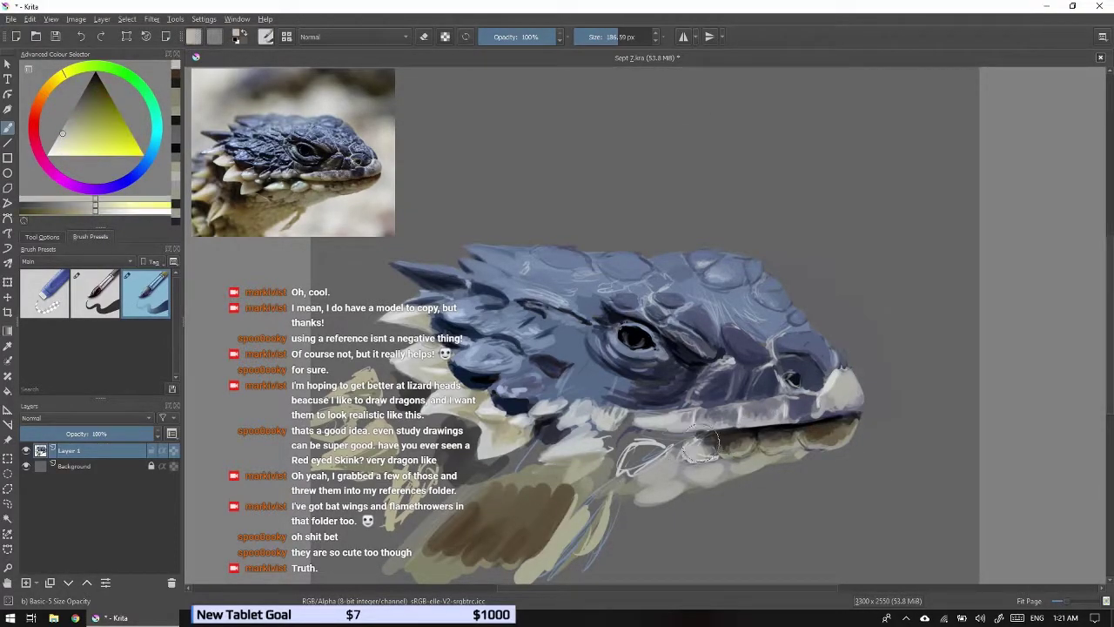
pyautogui.keyDown('ctrl'); pyautogui.click(550, 421); pyautogui.keyUp('ctrl')
pyautogui.moveTo(725, 319); pyautogui.dragTo(770, 358)
pyautogui.keyDown('ctrl'); pyautogui.click(827, 400); pyautogui.keyUp('ctrl')
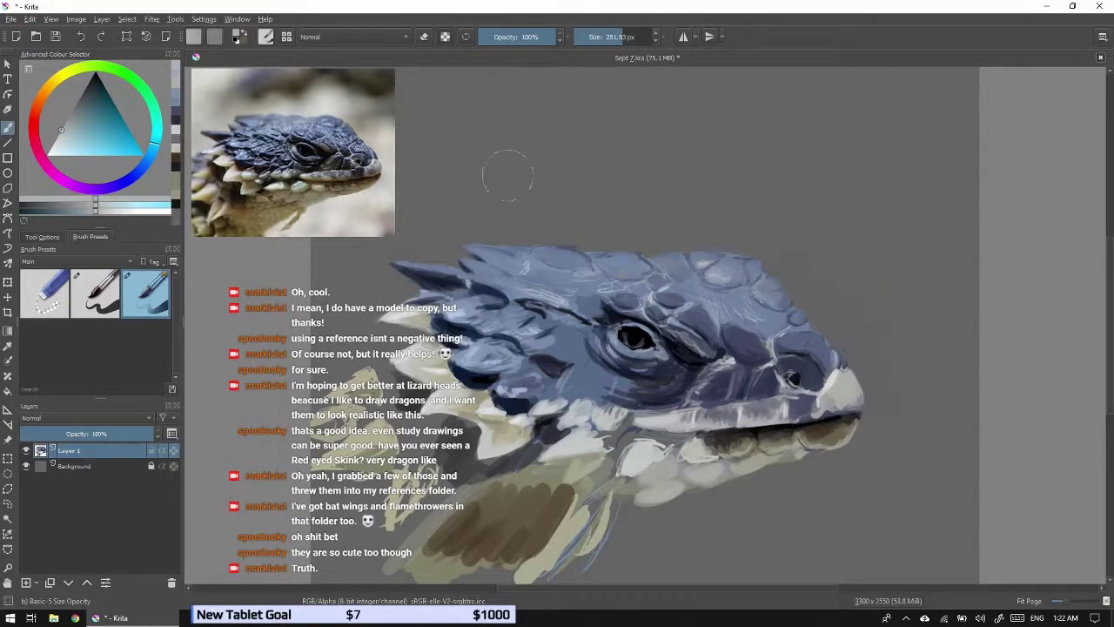
pyautogui.keyDown('ctrl'); pyautogui.click(848, 405); pyautogui.keyUp('ctrl')
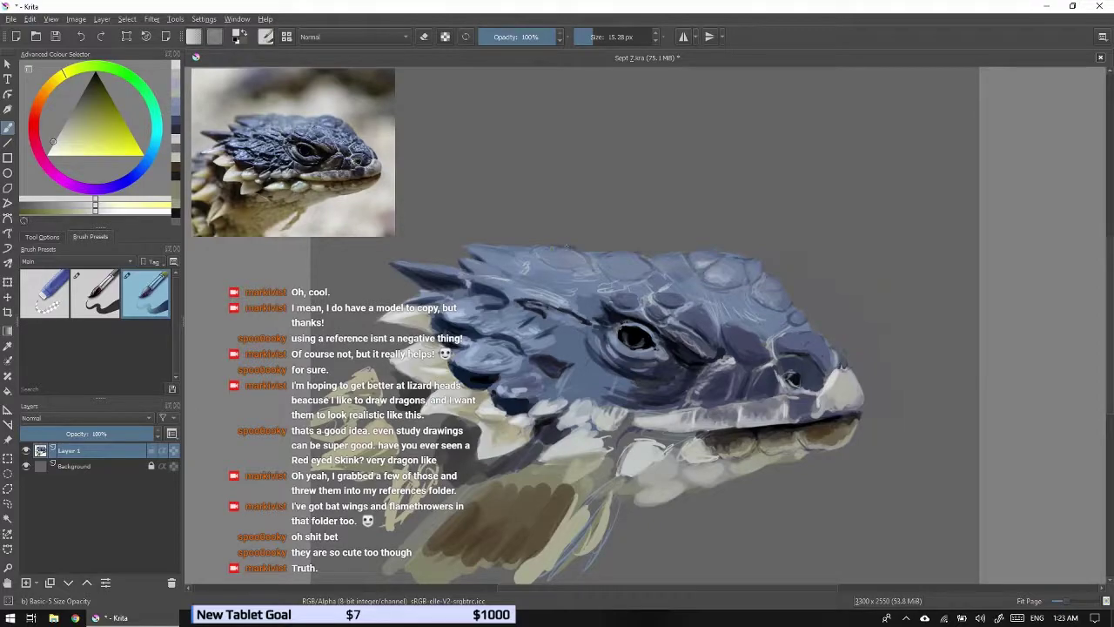
pyautogui.keyDown('ctrl'); pyautogui.click(599, 282); pyautogui.keyUp('ctrl')
# Paint blue-grey strokes on the head and sample pale green, cyan and dark blue.
pyautogui.moveTo(574, 323); pyautogui.dragTo(622, 272)
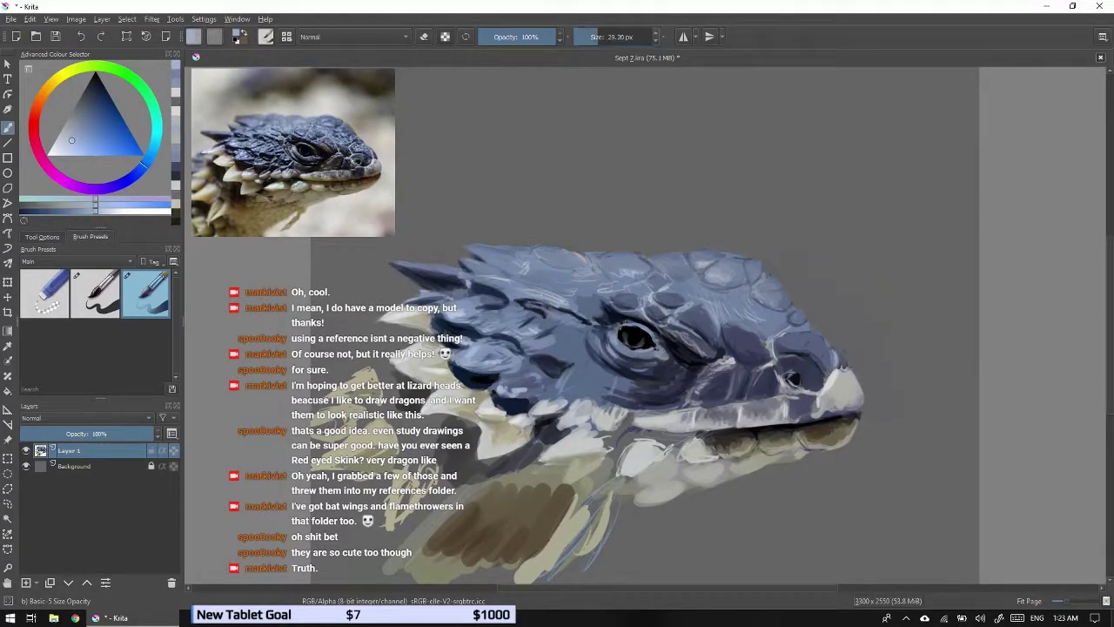
pyautogui.keyDown('ctrl'); pyautogui.click(664, 279); pyautogui.keyUp('ctrl')
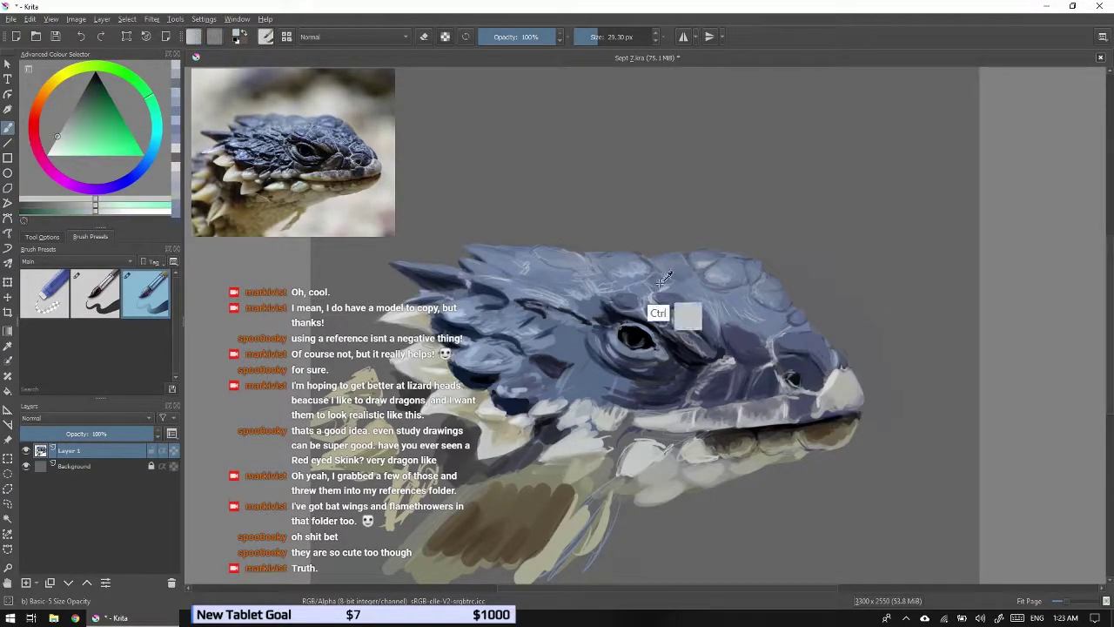
pyautogui.keyDown('ctrl'); pyautogui.click(570, 439); pyautogui.keyUp('ctrl')
pyautogui.keyDown('ctrl'); pyautogui.click(539, 254); pyautogui.keyUp('ctrl')
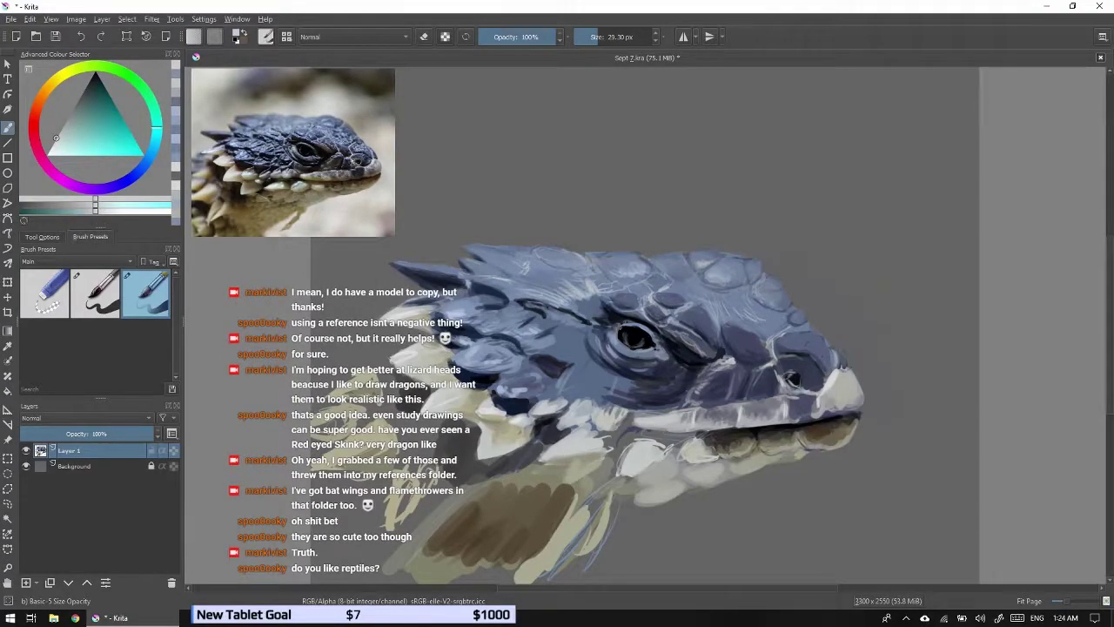
pyautogui.keyDown('ctrl'); pyautogui.click(528, 272); pyautogui.keyUp('ctrl')
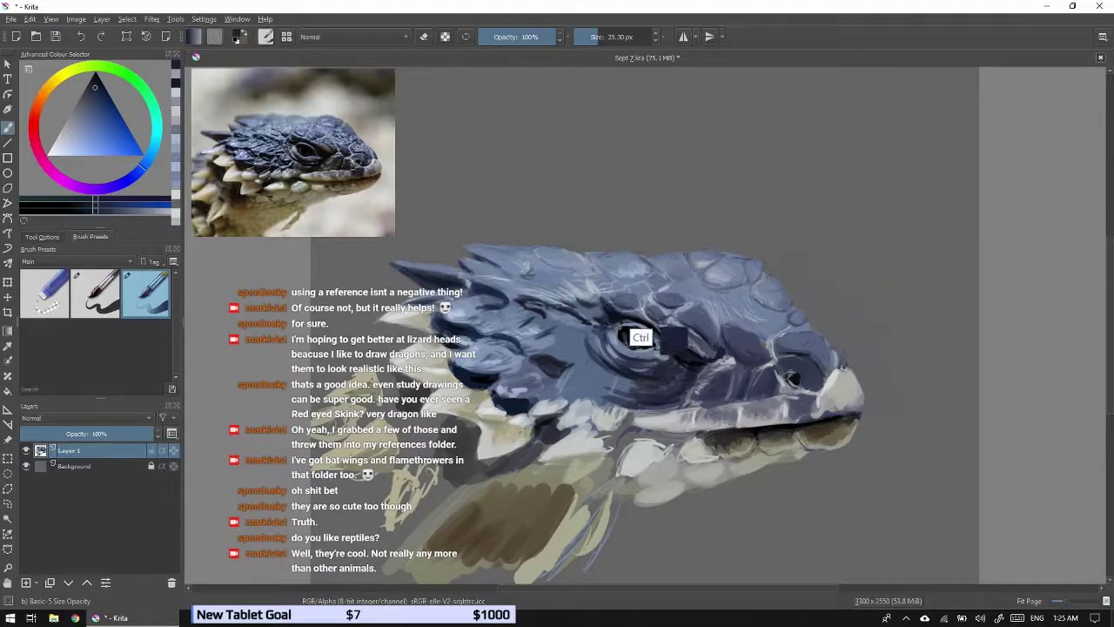
# Paint light blue-grey highlights across the head scales, then sample pale green-beige for the spines.
pyautogui.keyDown('ctrl'); pyautogui.click(649, 337); pyautogui.keyUp('ctrl')
pyautogui.keyDown('ctrl'); pyautogui.click(692, 353); pyautogui.keyUp('ctrl')
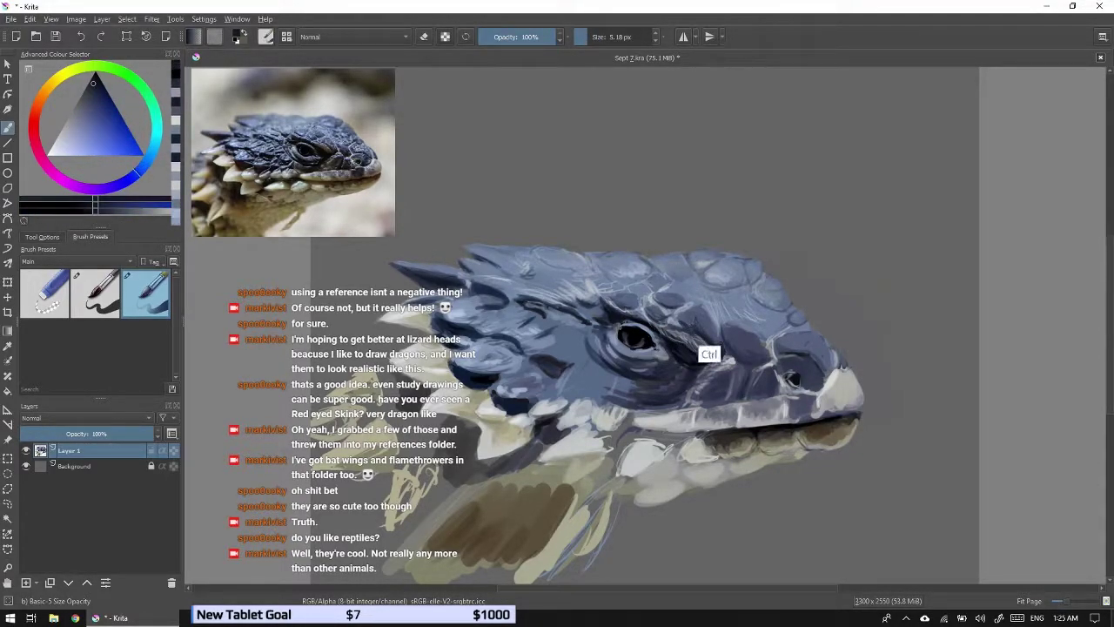
pyautogui.keyDown('ctrl'); pyautogui.click(709, 322); pyautogui.keyUp('ctrl')
pyautogui.keyDown('ctrl'); pyautogui.click(665, 335); pyautogui.keyUp('ctrl')
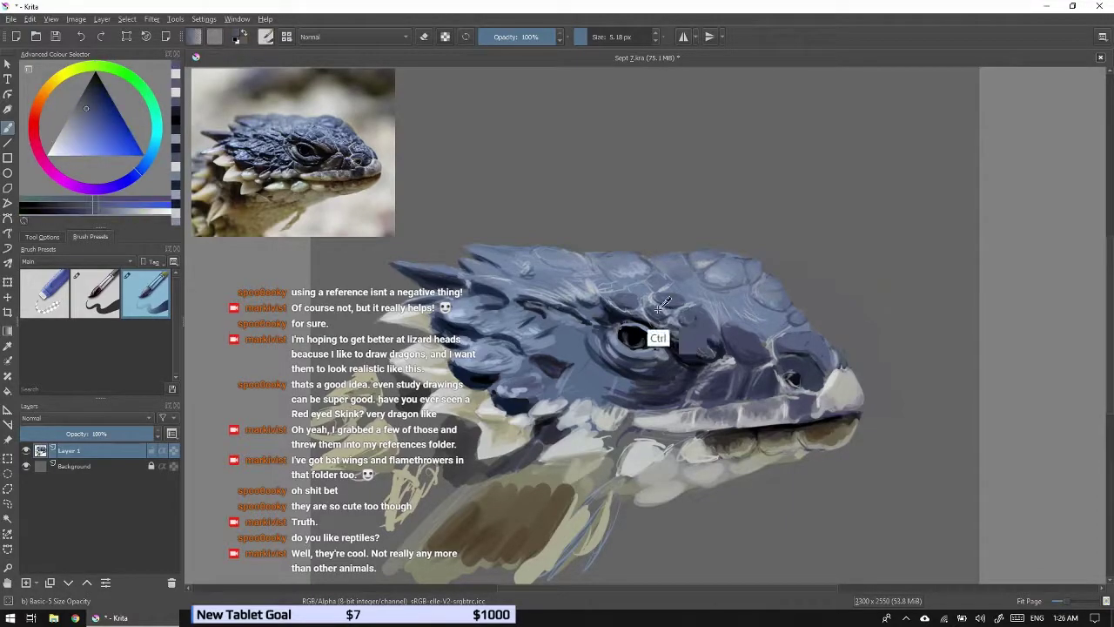
pyautogui.keyDown('ctrl'); pyautogui.click(652, 305); pyautogui.keyUp('ctrl')
pyautogui.moveTo(652, 305); pyautogui.dragTo(625, 266)
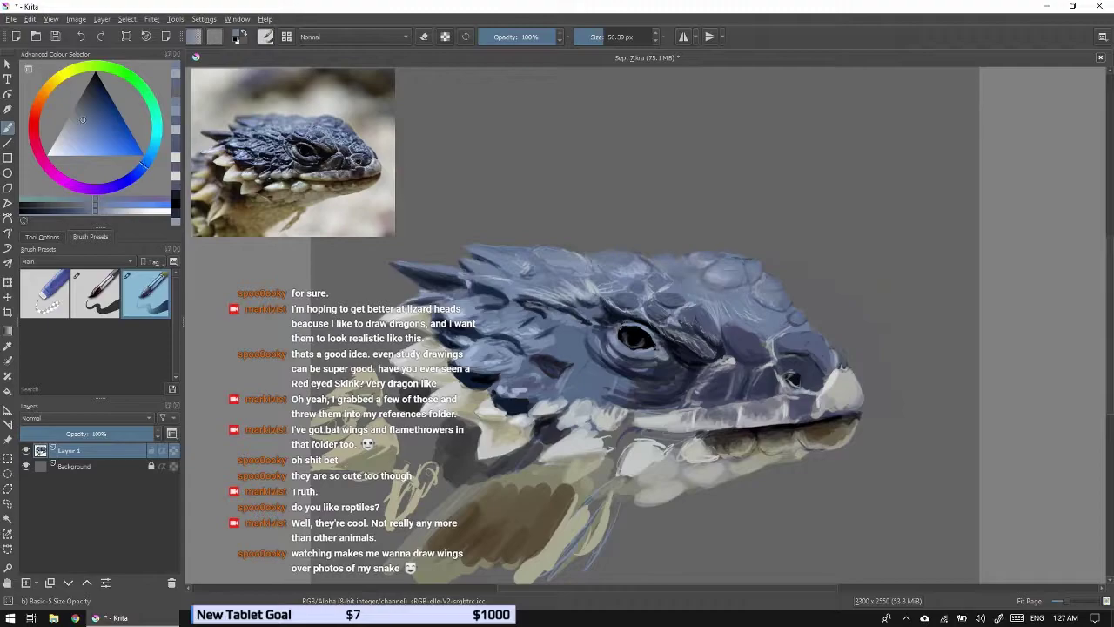
pyautogui.keyDown('ctrl'); pyautogui.click(658, 377); pyautogui.keyUp('ctrl')
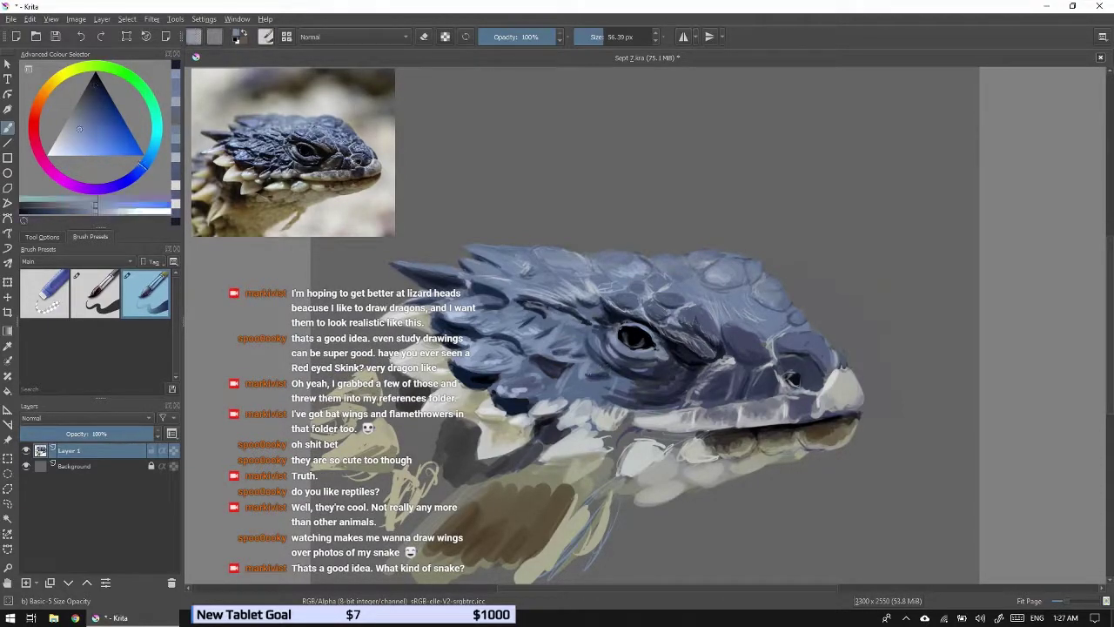
pyautogui.keyDown('ctrl'); pyautogui.click(860, 407); pyautogui.keyUp('ctrl')
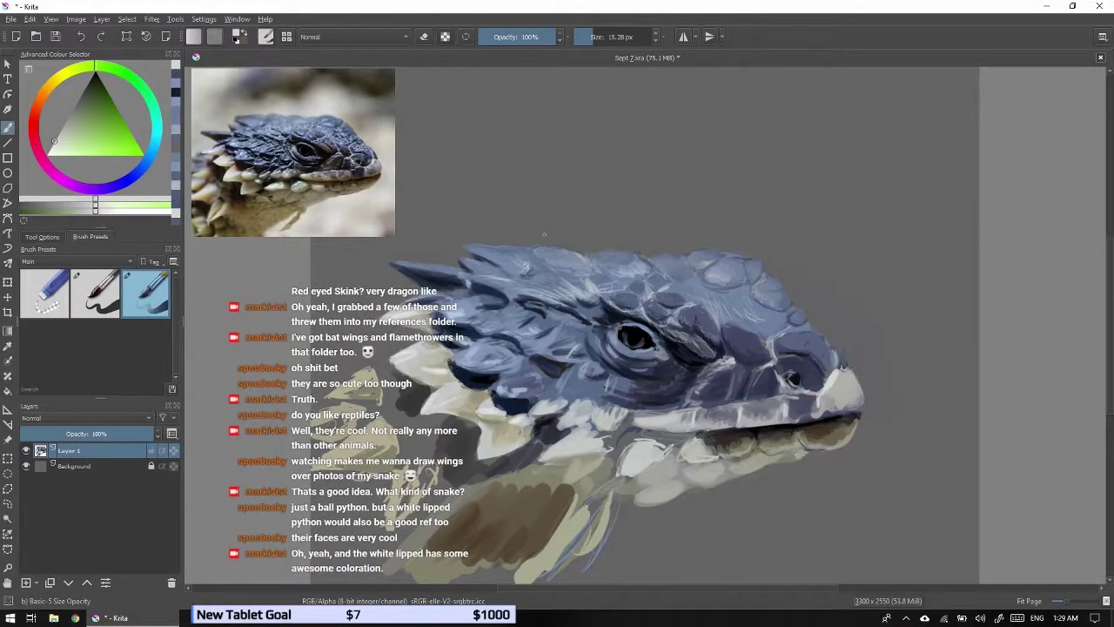
# Resize the brush and sample dark blues, pale greens and warm orange for lower-lip and eye scales.
pyautogui.keyDown('ctrl'); pyautogui.click(610, 387); pyautogui.keyUp('ctrl')
pyautogui.press(']')
pyautogui.press(']')
pyautogui.press(']')
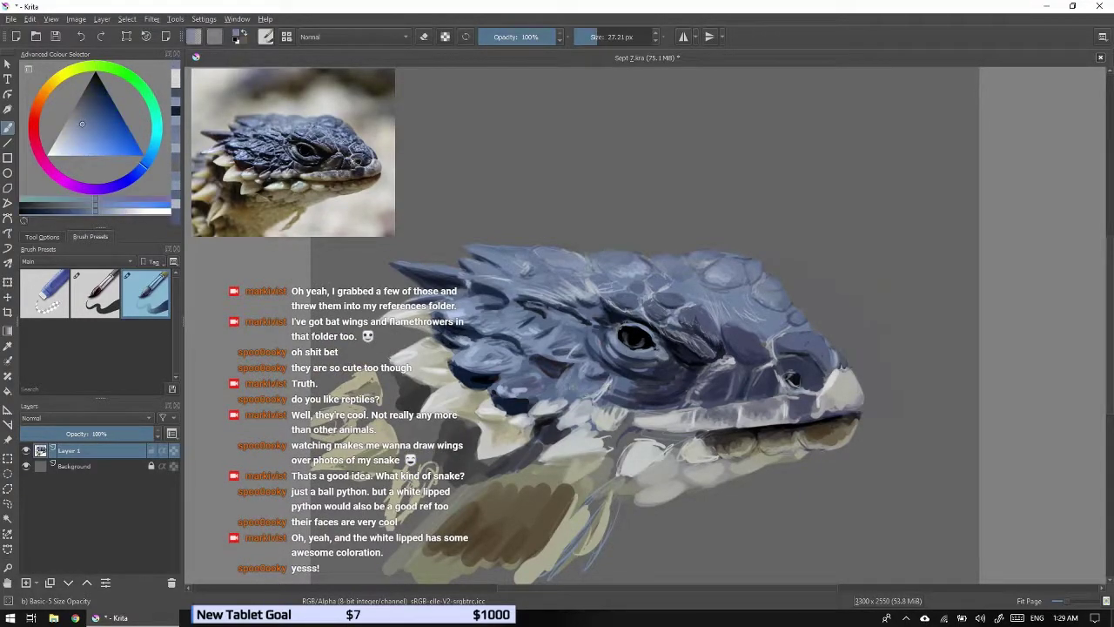
pyautogui.keyDown('ctrl'); pyautogui.click(609, 409); pyautogui.keyUp('ctrl')
pyautogui.keyDown('ctrl'); pyautogui.click(505, 388); pyautogui.keyUp('ctrl')
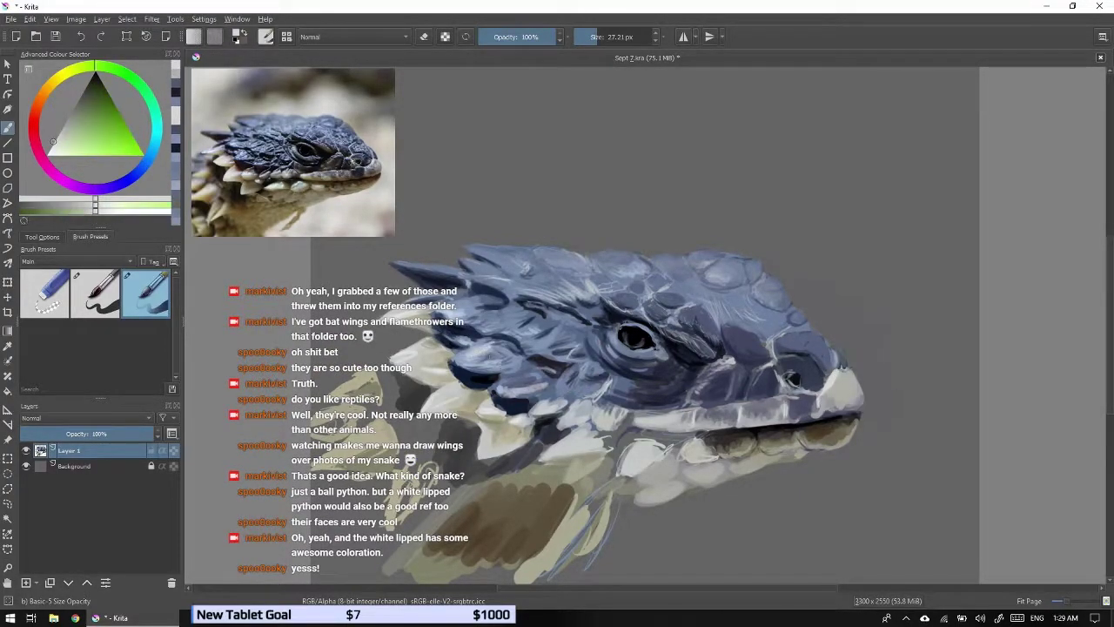
pyautogui.press('[')
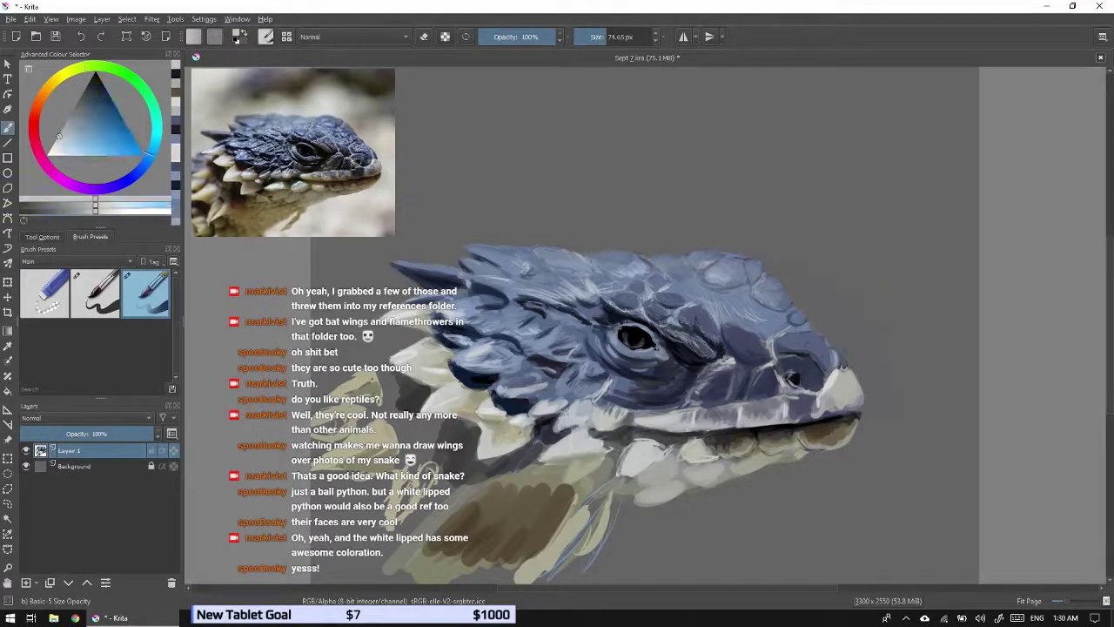
pyautogui.keyDown('ctrl'); pyautogui.click(569, 414); pyautogui.keyUp('ctrl')
pyautogui.keyDown('ctrl'); pyautogui.click(566, 439); pyautogui.keyUp('ctrl')
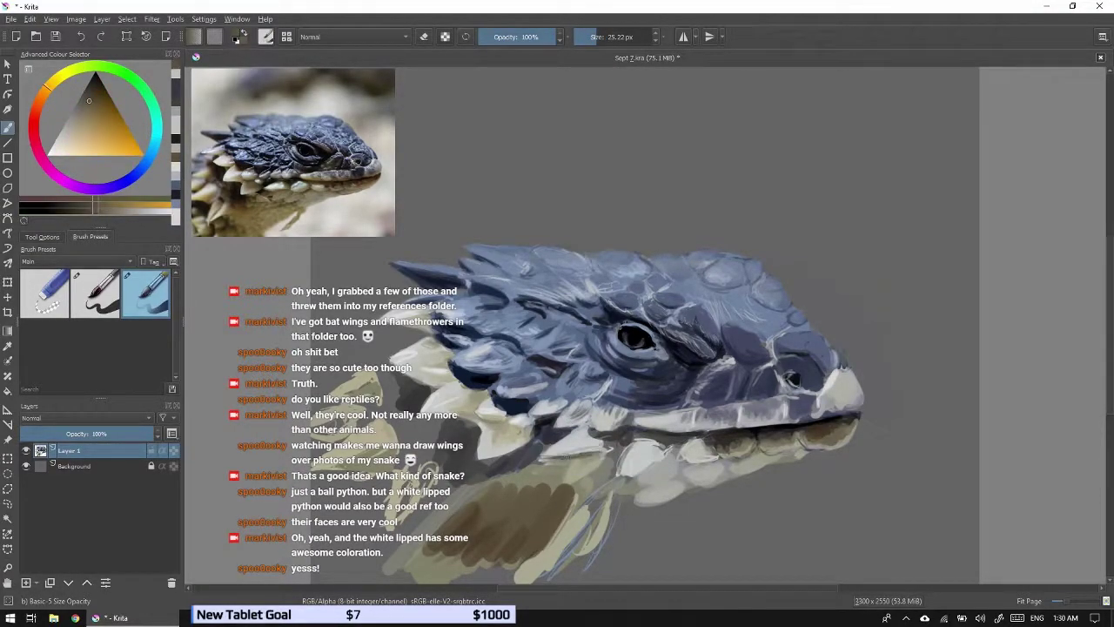
pyautogui.keyDown('ctrl'); pyautogui.click(440, 396); pyautogui.keyUp('ctrl')
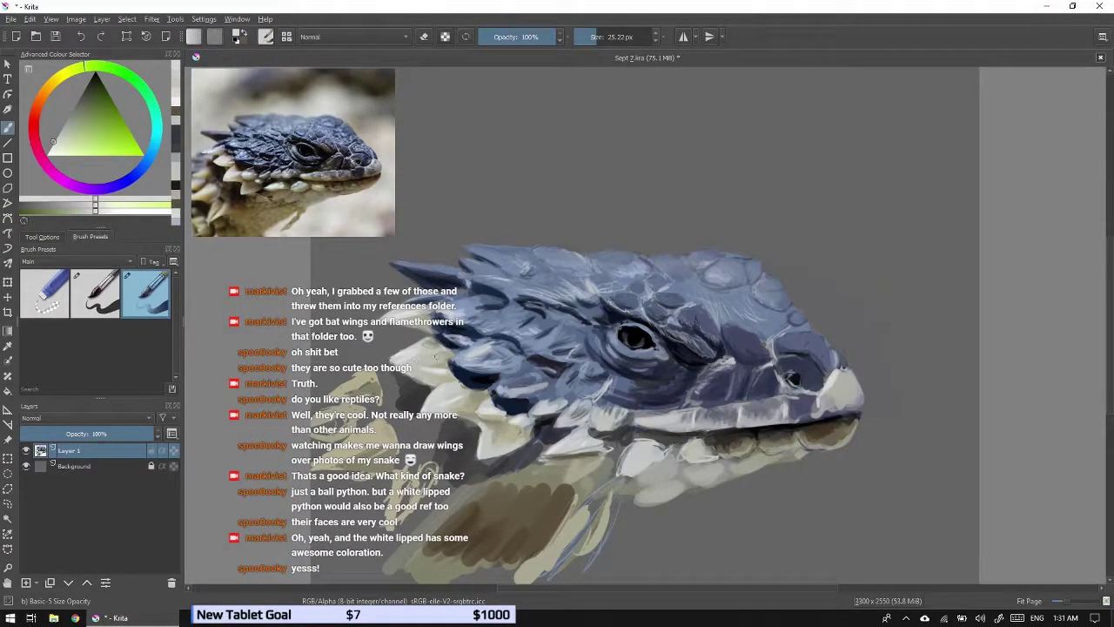
pyautogui.keyDown('ctrl'); pyautogui.click(629, 337); pyautogui.keyUp('ctrl')
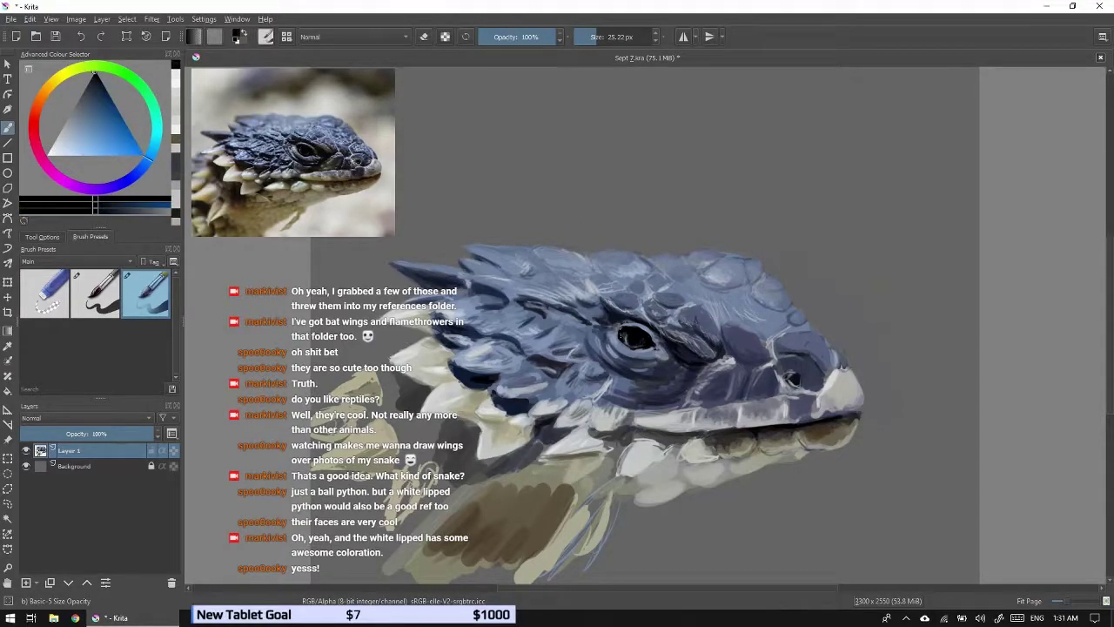
pyautogui.keyDown('ctrl'); pyautogui.click(799, 370); pyautogui.keyUp('ctrl')
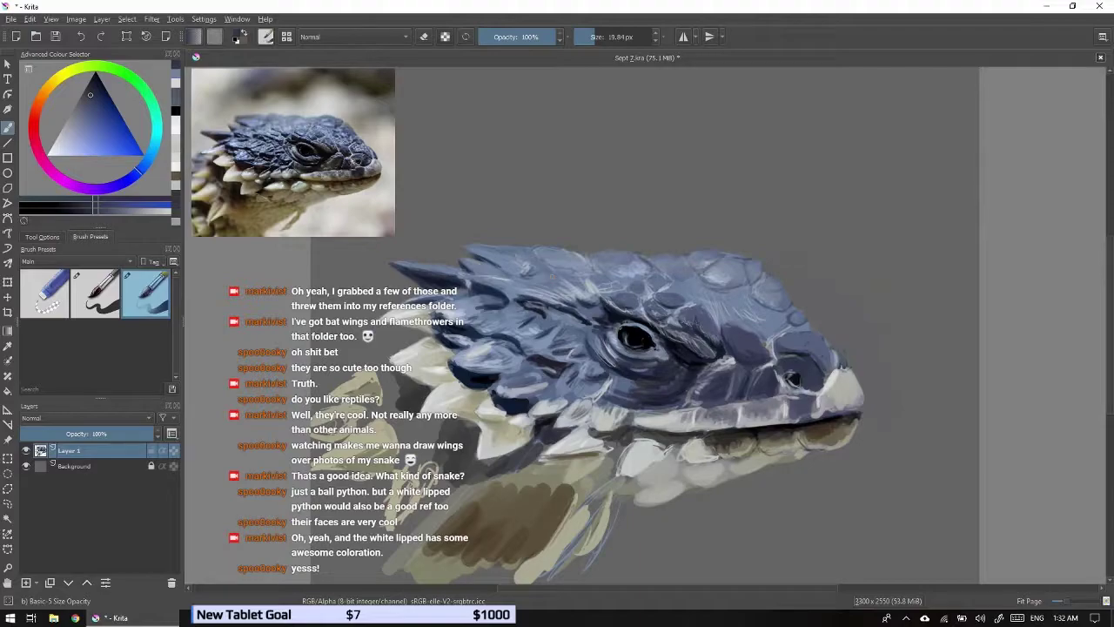
# Switch to black ink and scrawl a signature at the canvas's bottom right.
pyautogui.press('/')
pyautogui.moveTo(799, 535); pyautogui.dragTo(866, 483)
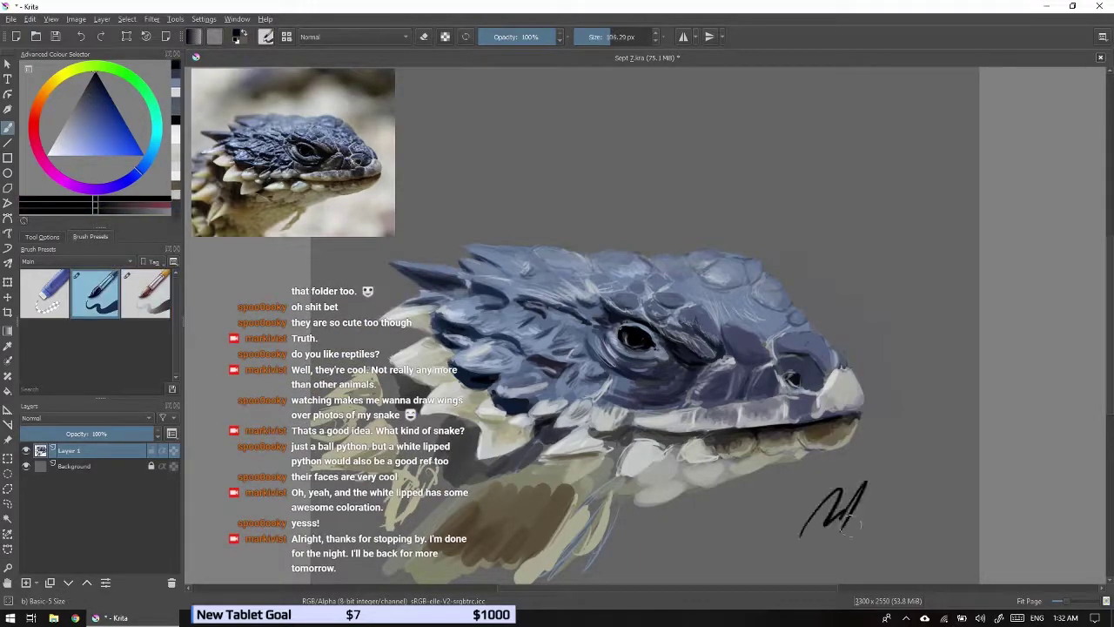